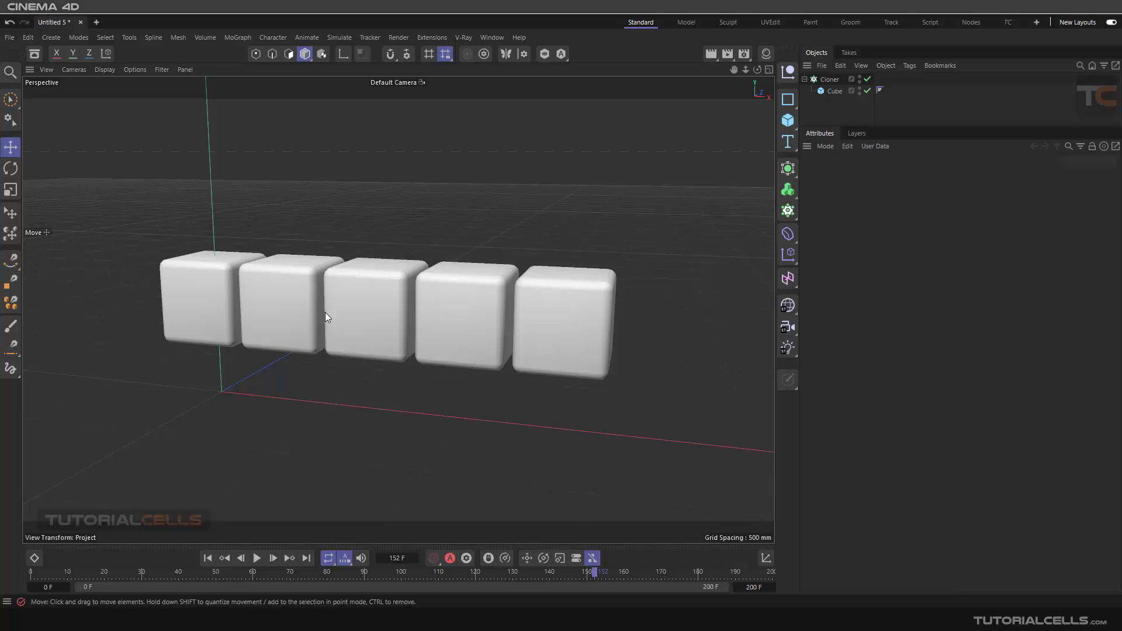
Inspect the Cloner and its rounded cube's size and fillet settings.
mouse_move(441, 293)
left_mouse_down("alt")
mouse_move(428, 283)
mouse_move(442, 273)
left_mouse_up("alt")
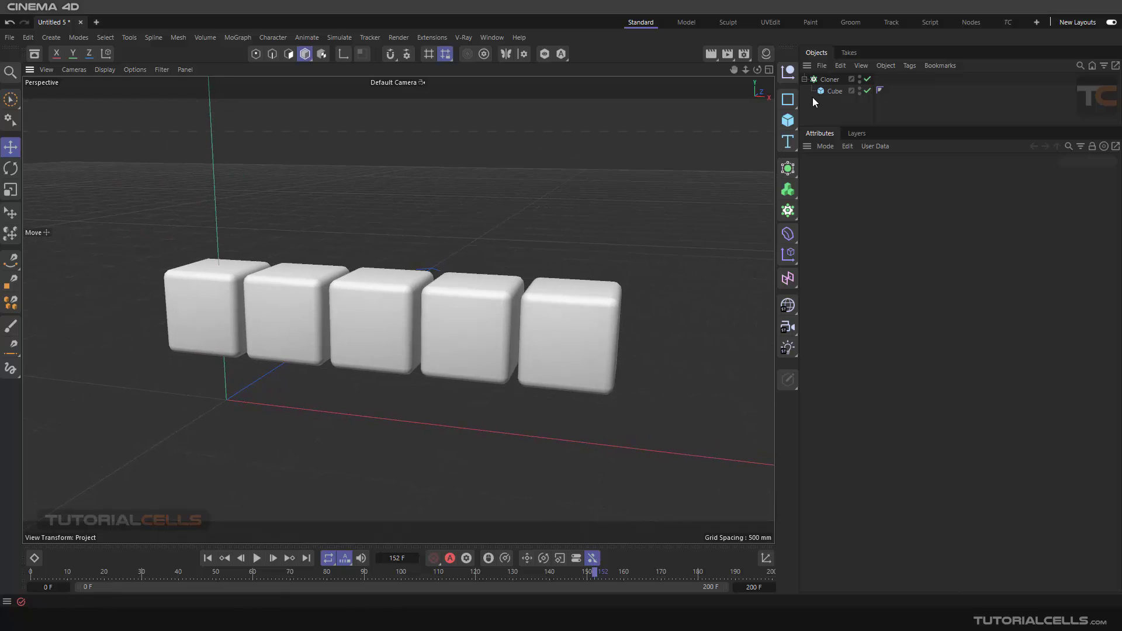
left_click(827, 81)
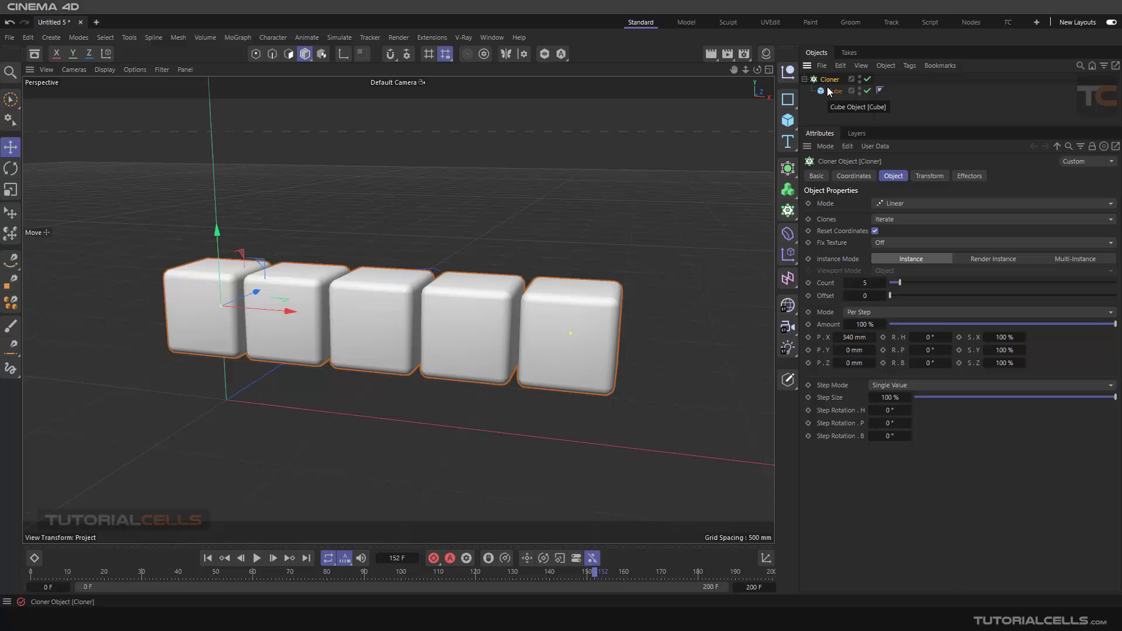
left_click(830, 92)
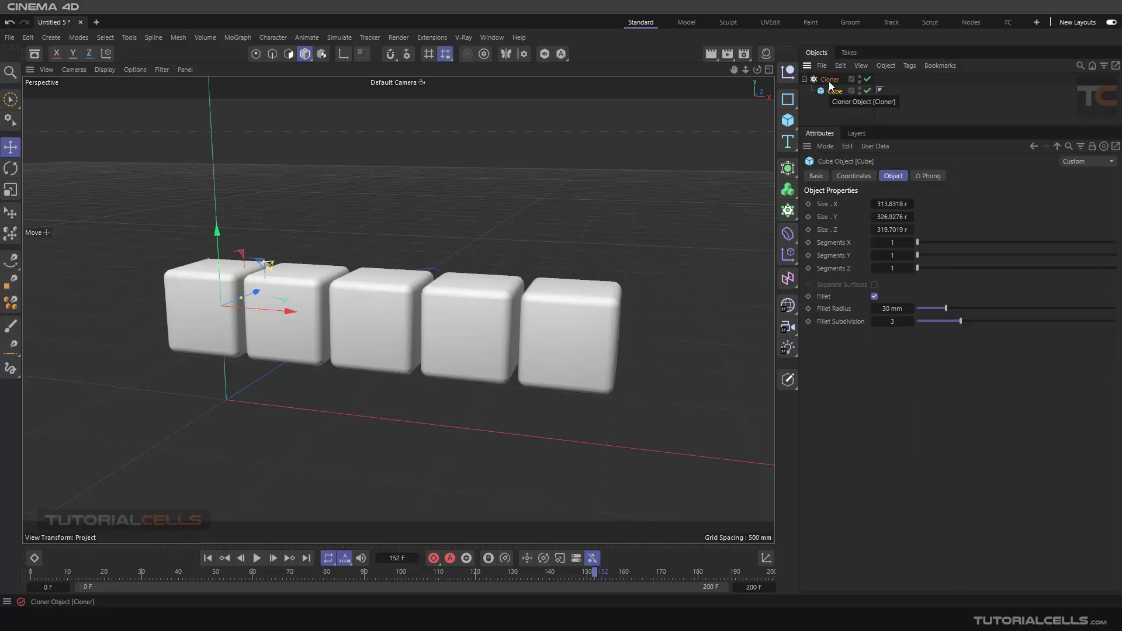
left_click(829, 79)
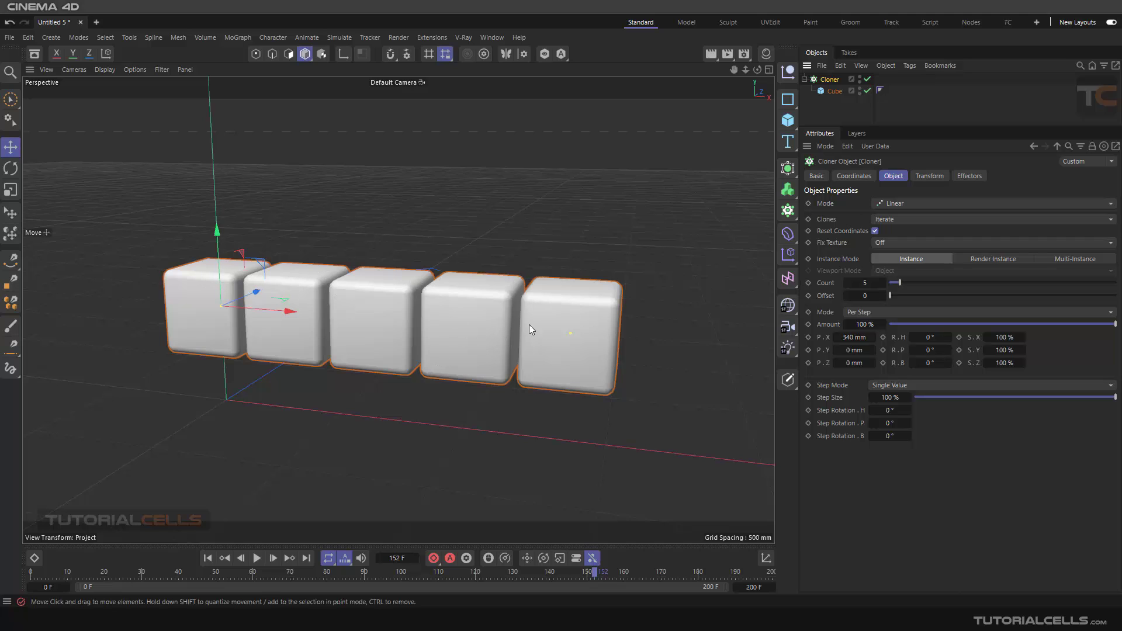
middle_click_drag(518, 332, 507, 332, "alt")
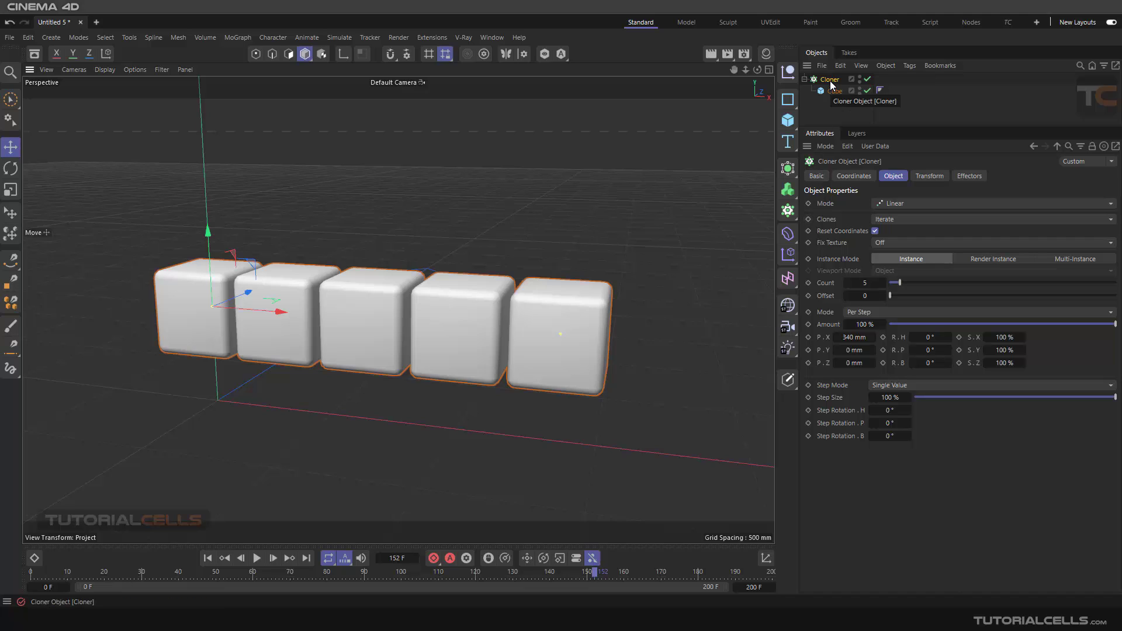
Add a Sound effector and review its Parameter, Deformer, Fields and Coordinates tabs.
left_click(244, 36)
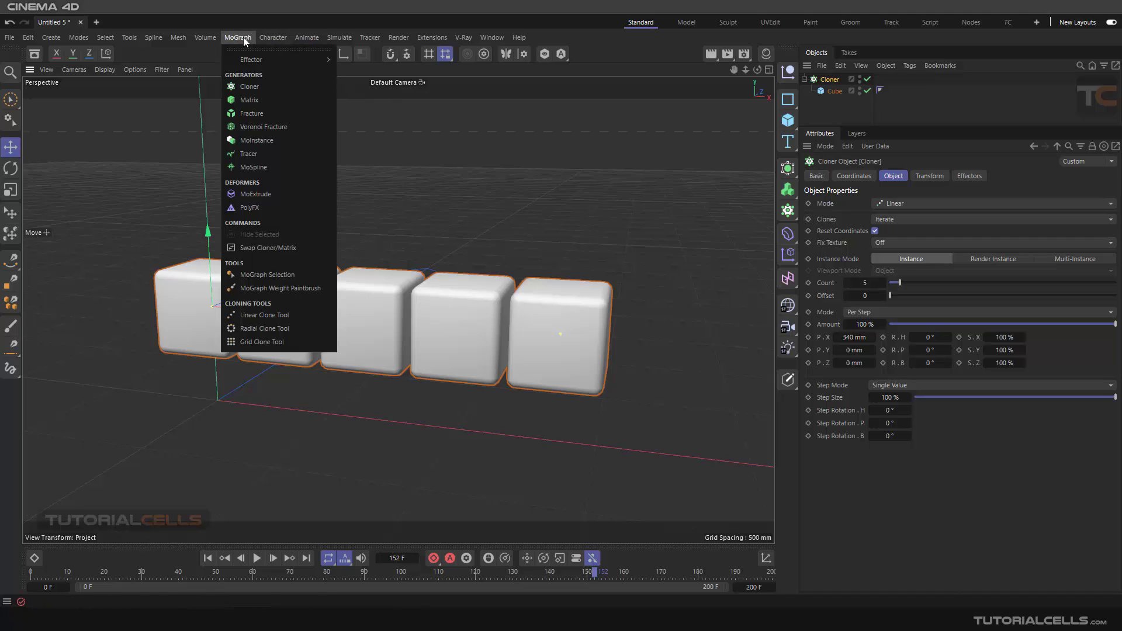
mouse_move(253, 61)
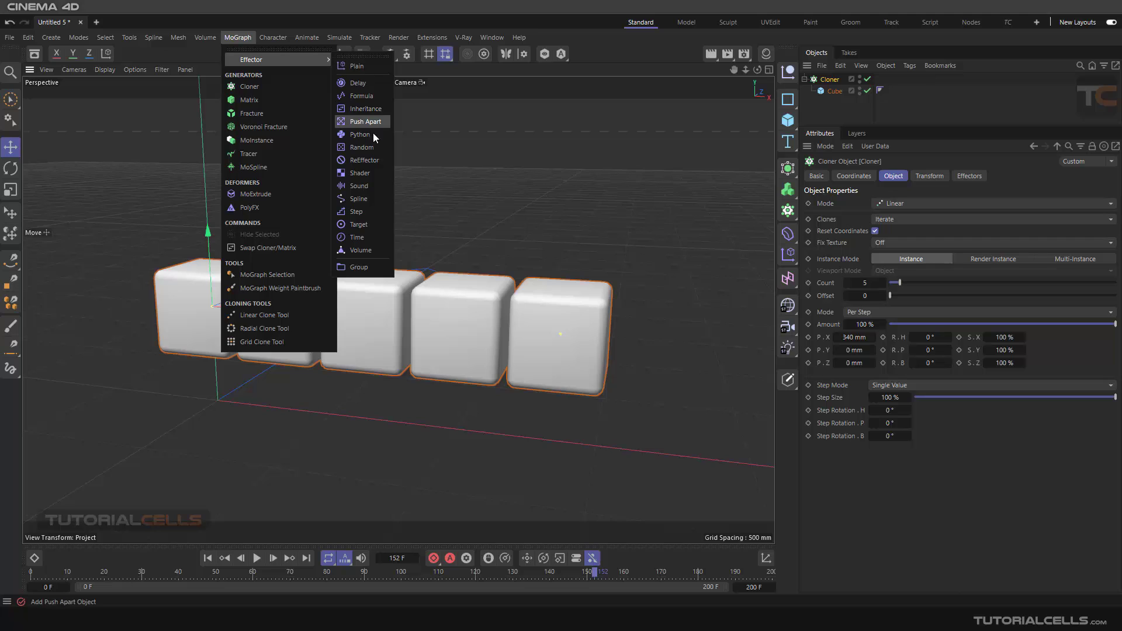
left_click(371, 185)
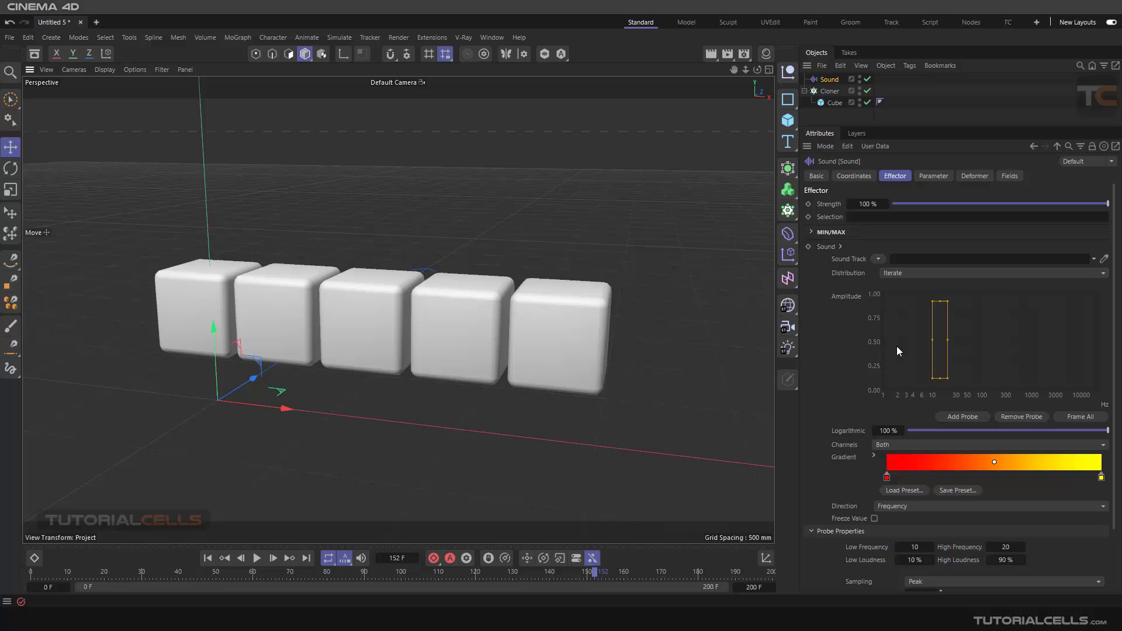
left_click(934, 176)
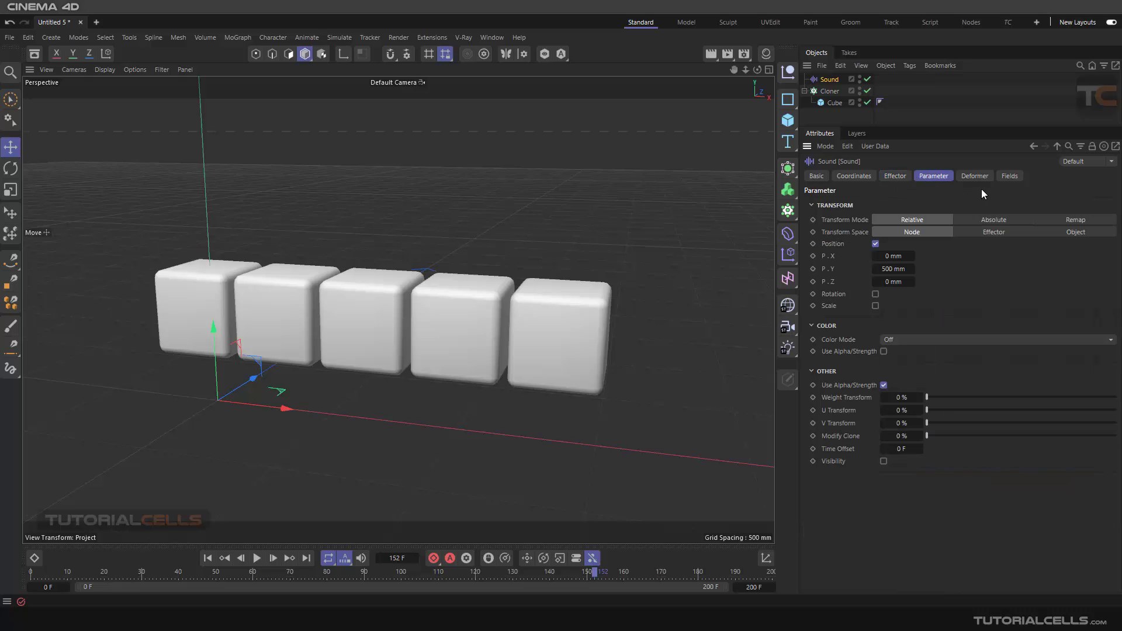
left_click(981, 178)
left_click(1010, 177)
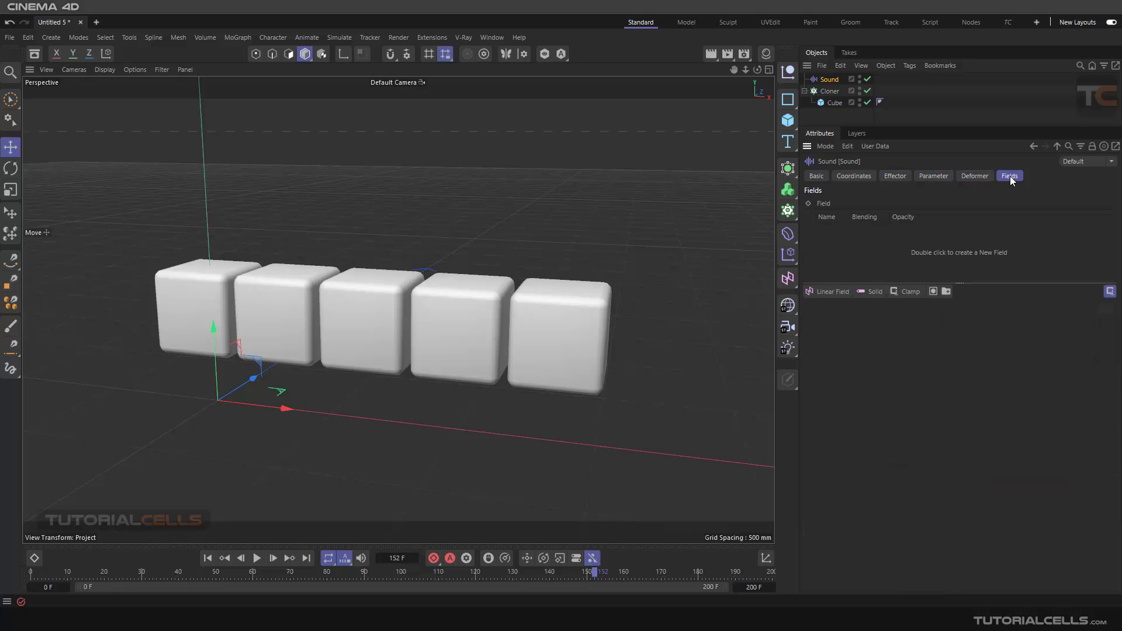
left_click(853, 177)
left_click(893, 176)
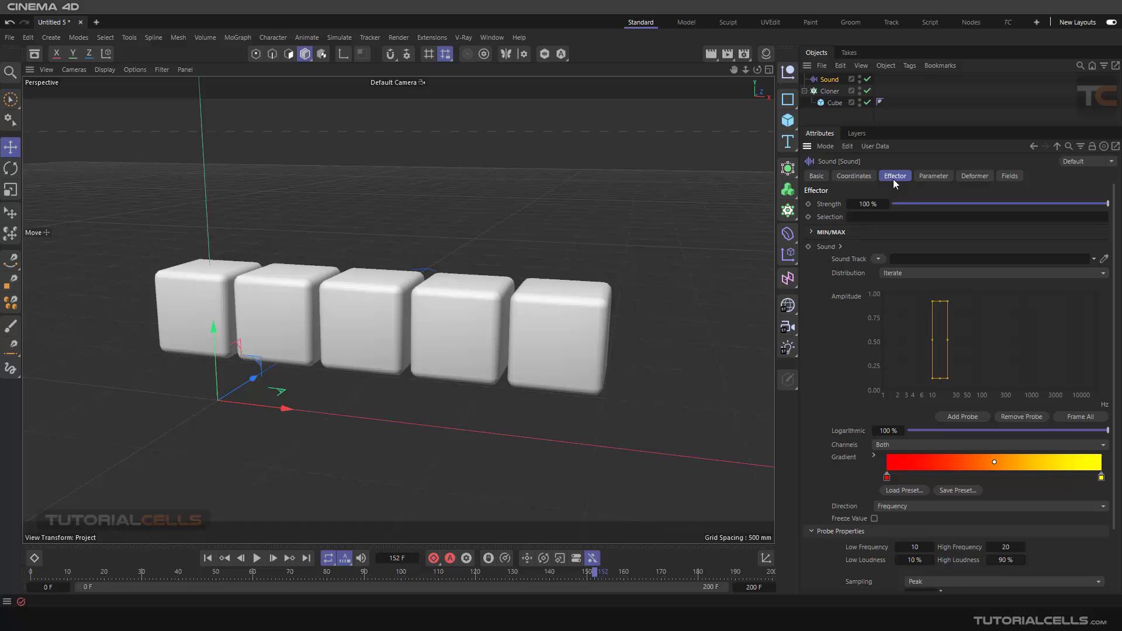
Load 'Addict (Instrumental) - NEFFEX.mp3' as the sound track and preview playback, stopping at frame 109.
left_click(877, 259)
left_click(882, 272)
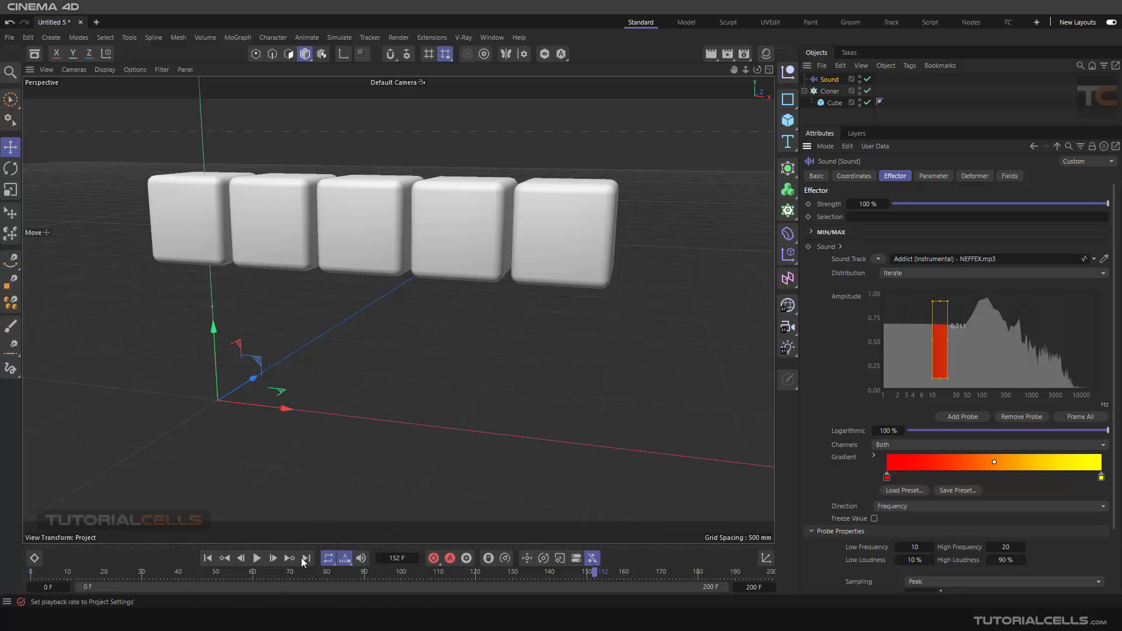
left_click(256, 558)
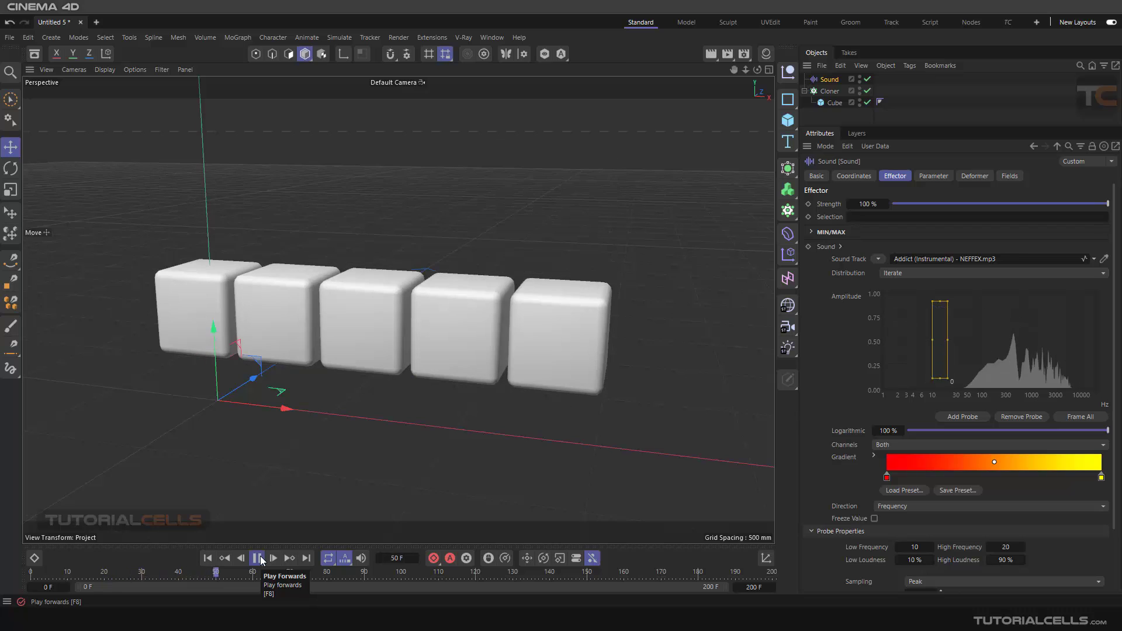
left_click(261, 559)
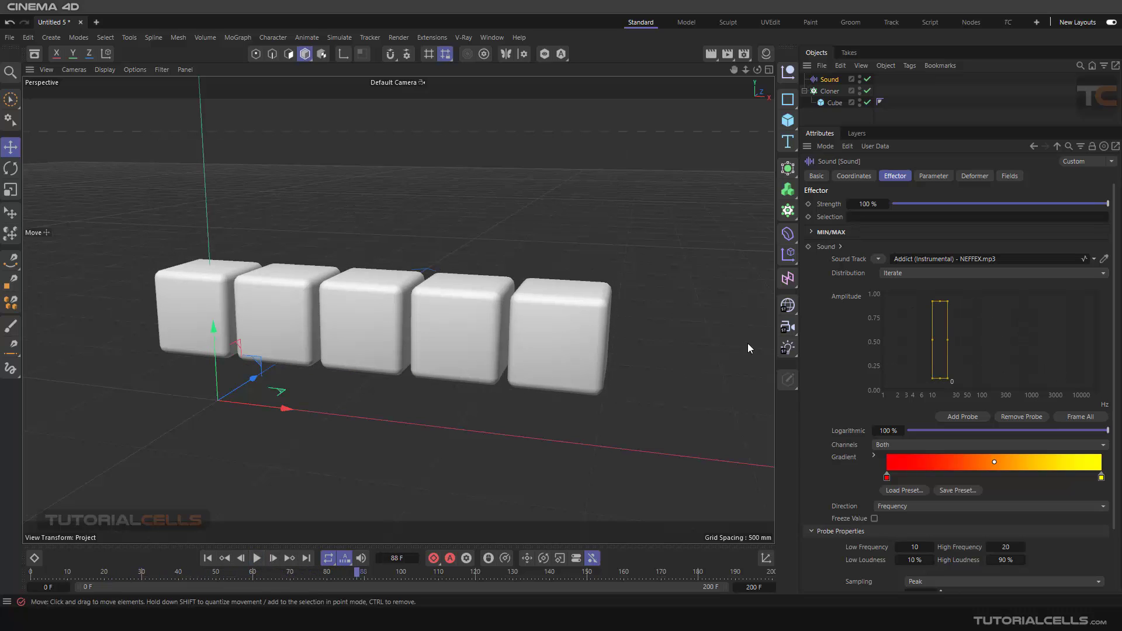
left_click(255, 562)
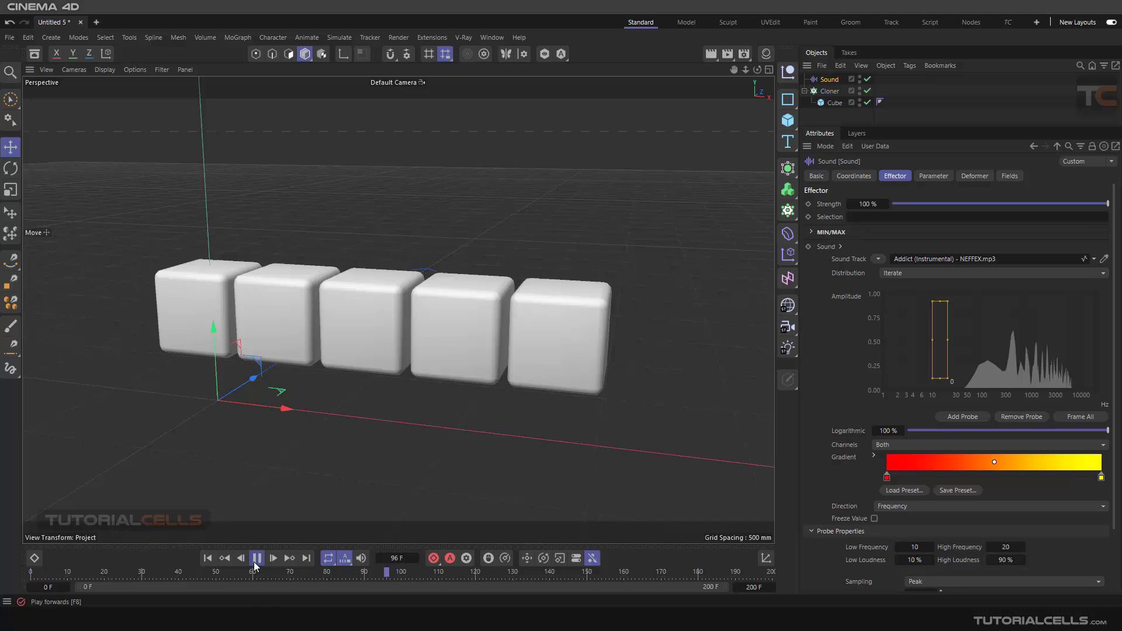
left_click(256, 562)
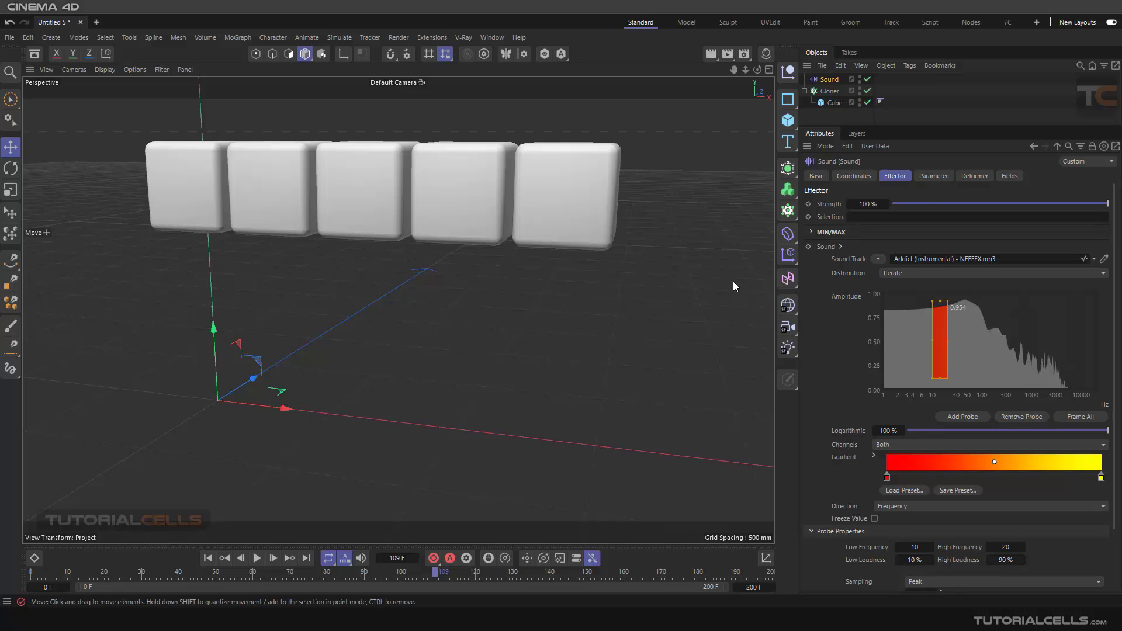
Drag the frequency probe up to about 197–394 Hz in the amplitude graph.
left_click(935, 181)
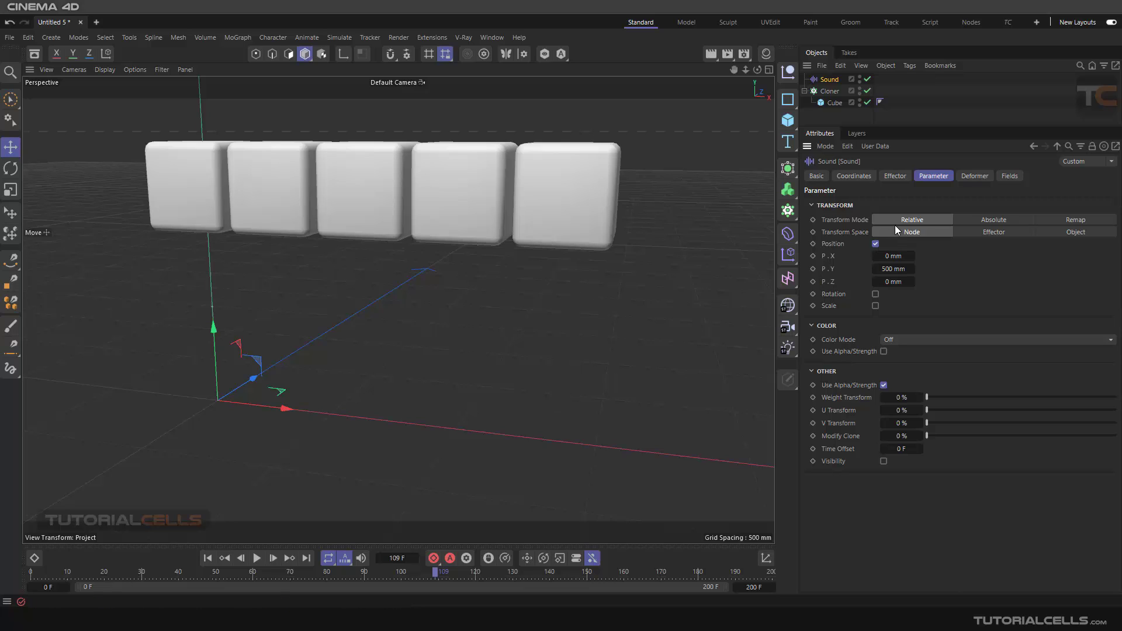
left_click(892, 178)
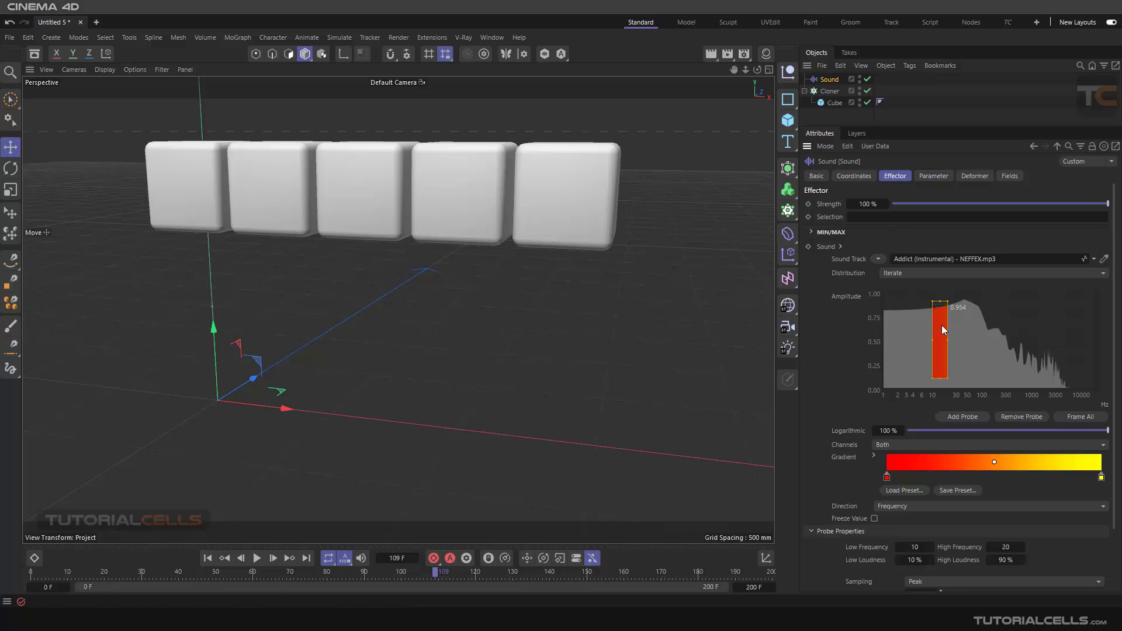
left_click_drag(942, 324, 1004, 339)
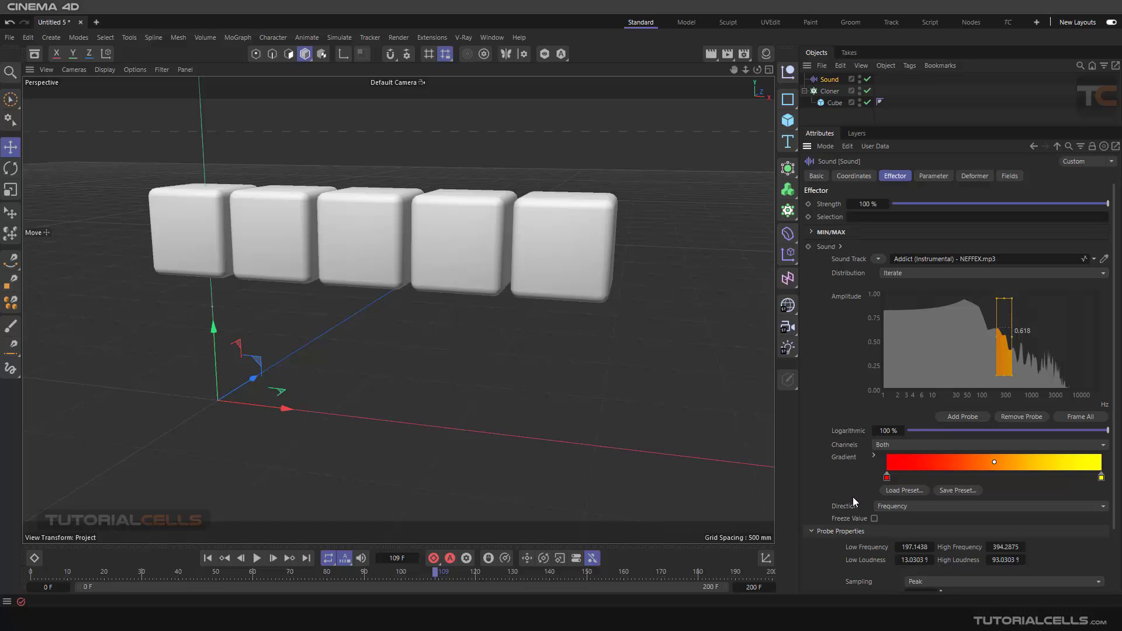
Check the Probe Properties sampling options and bring up the reference waveform images in Photos.
scroll(1116, 339, "down", 2)
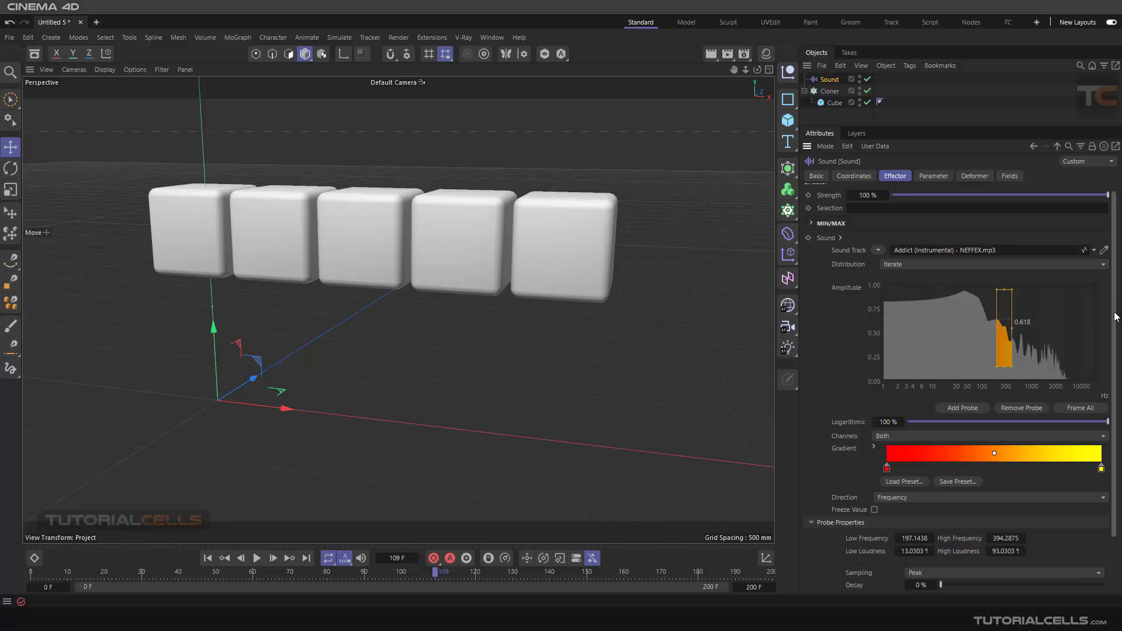
scroll(1116, 339, "down", 2)
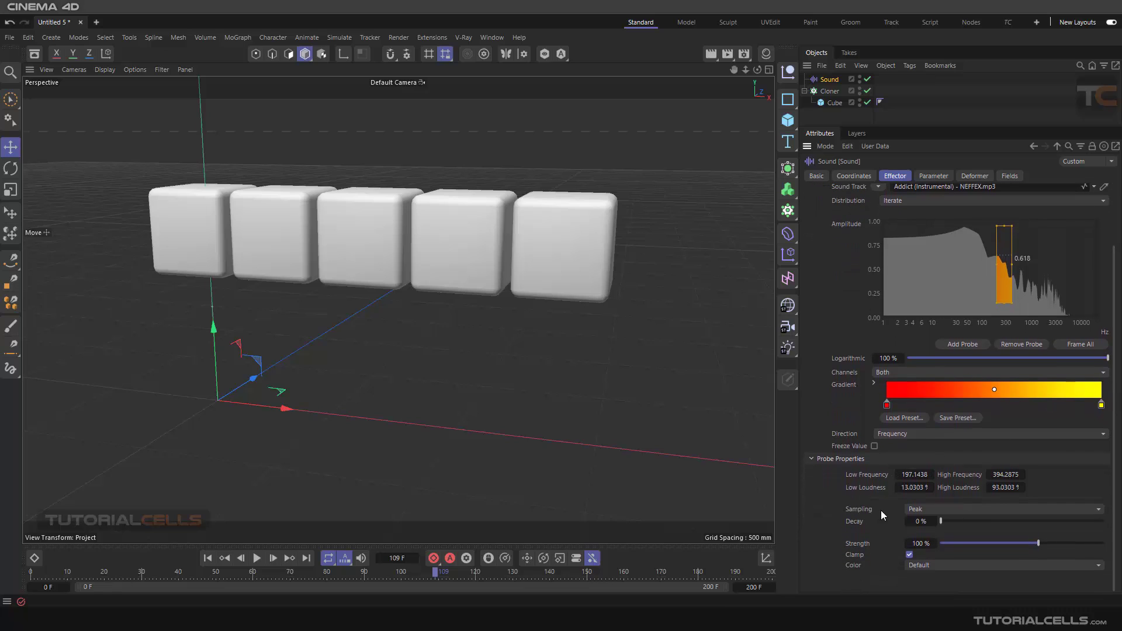
left_click(917, 510)
left_click(916, 511)
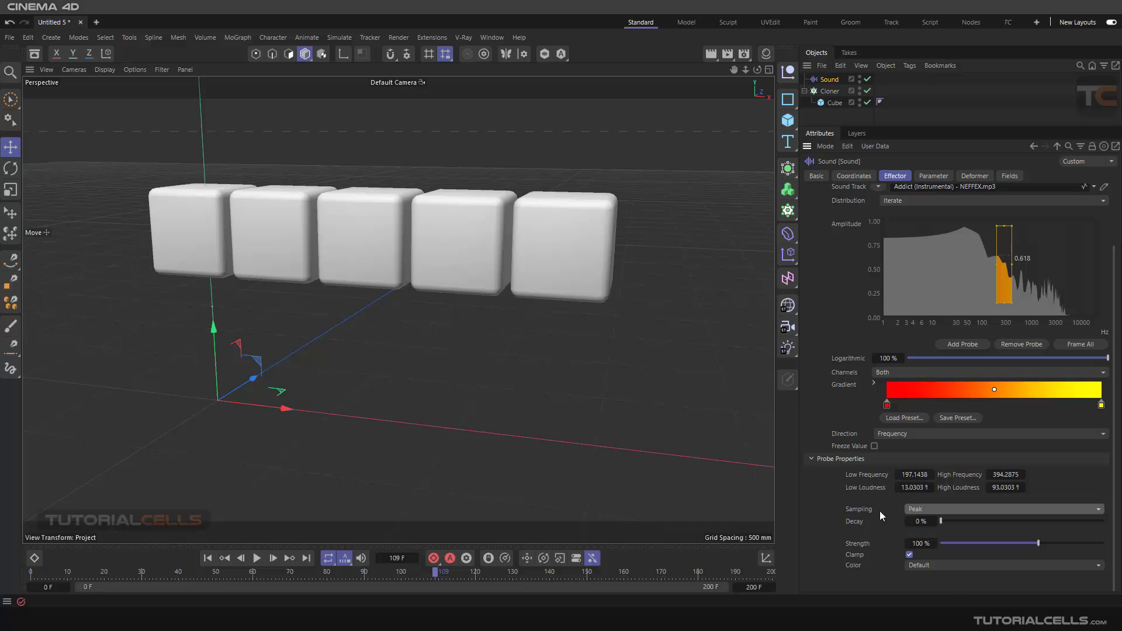
mouse_move(665, 605)
left_click(630, 573)
Try Step sampling for the probe and preview the animation.
left_click(926, 511)
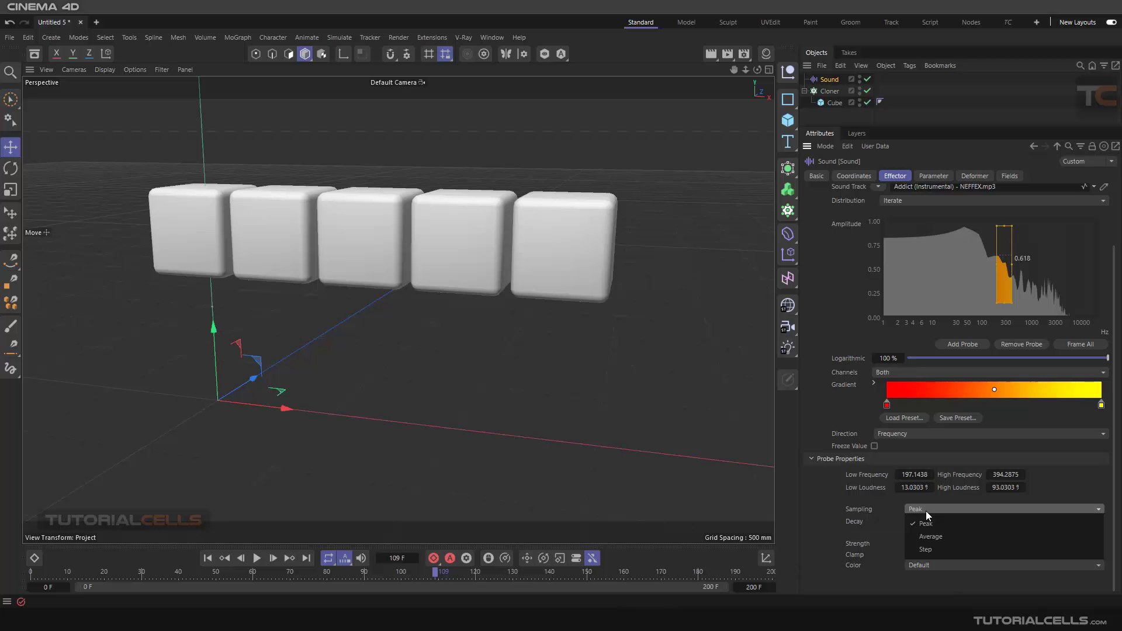
left_click(937, 549)
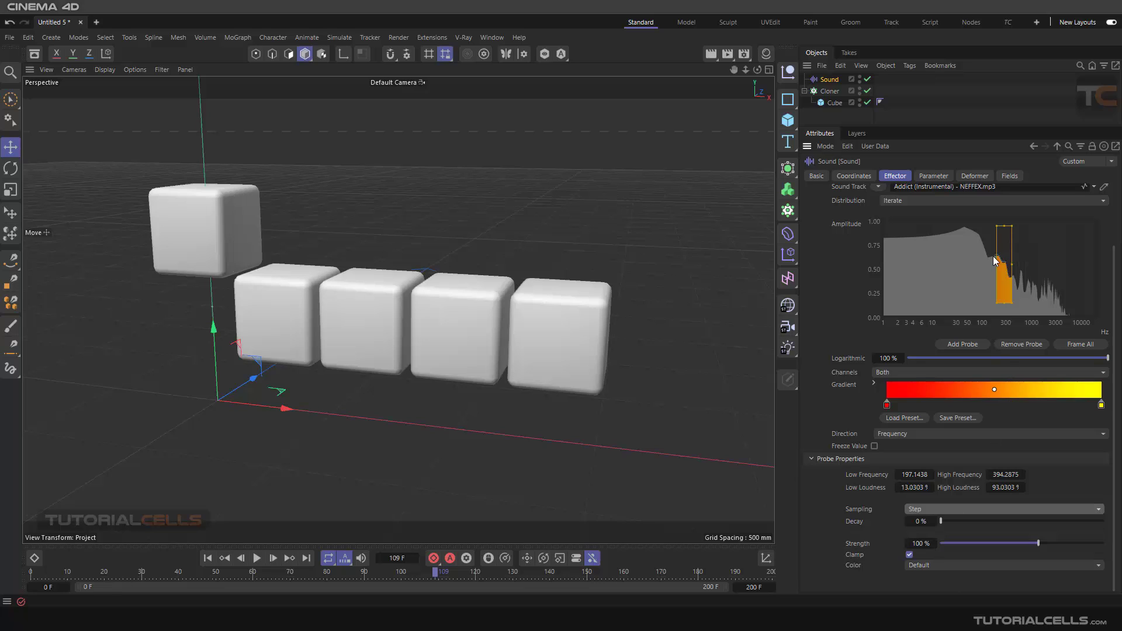
left_click(258, 560)
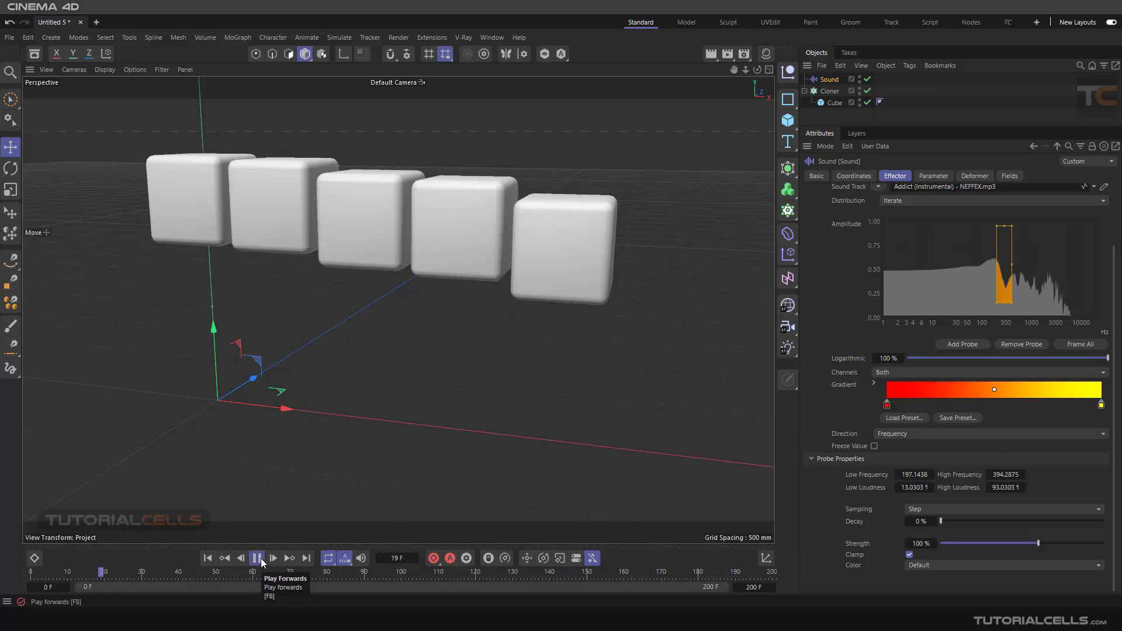
left_click(258, 558)
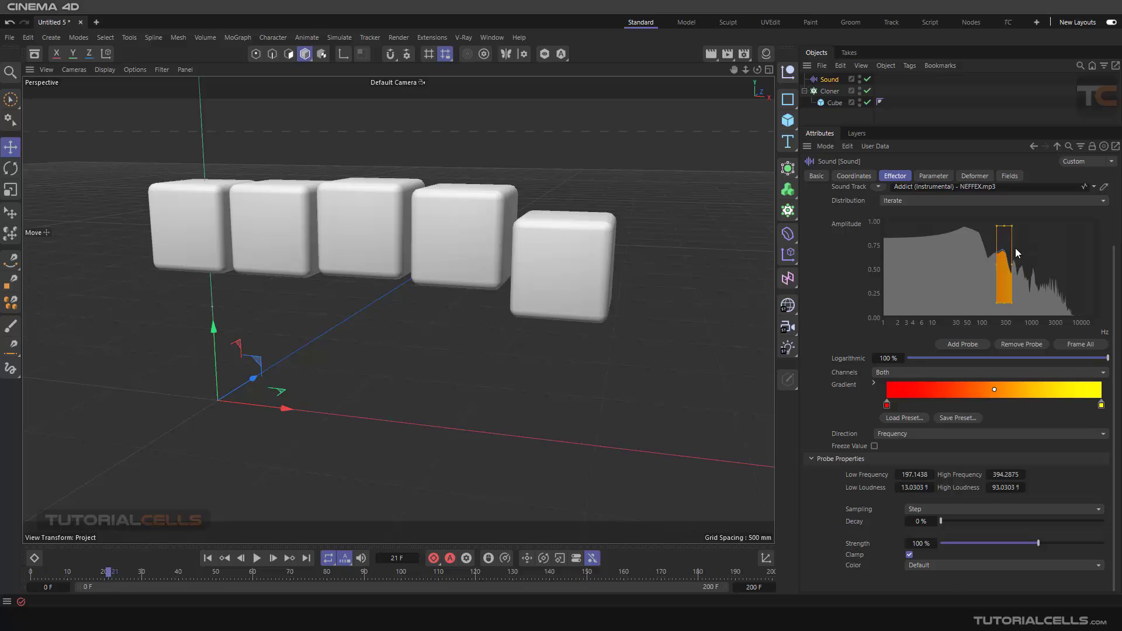
Switch probe sampling to Peak and move the probe to about 181–344 Hz.
left_click(934, 507)
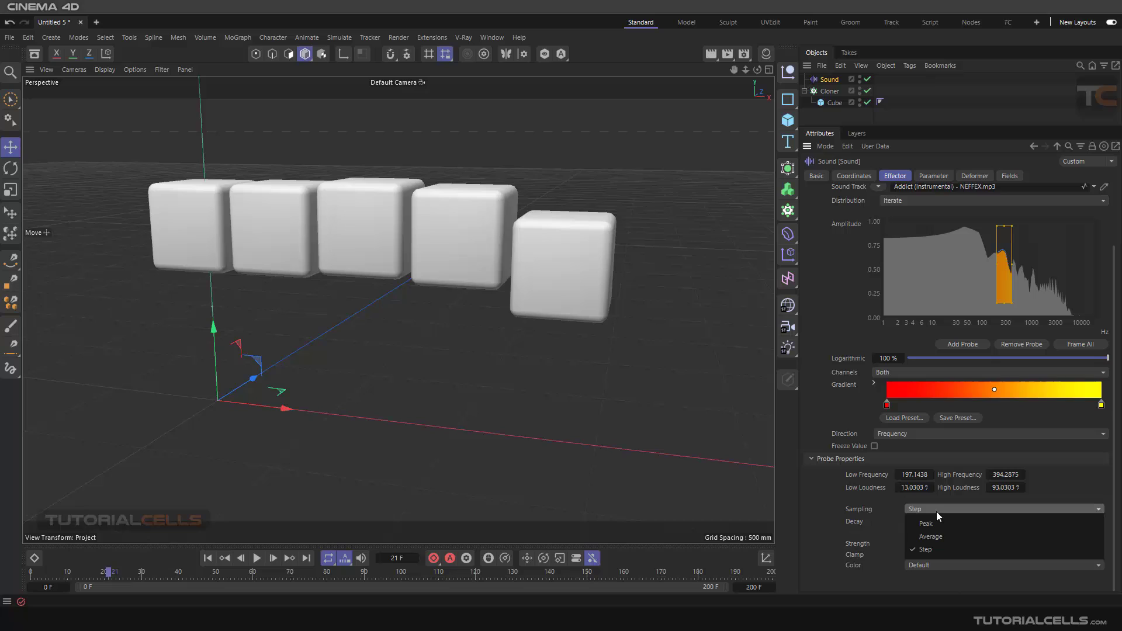
left_click(941, 524)
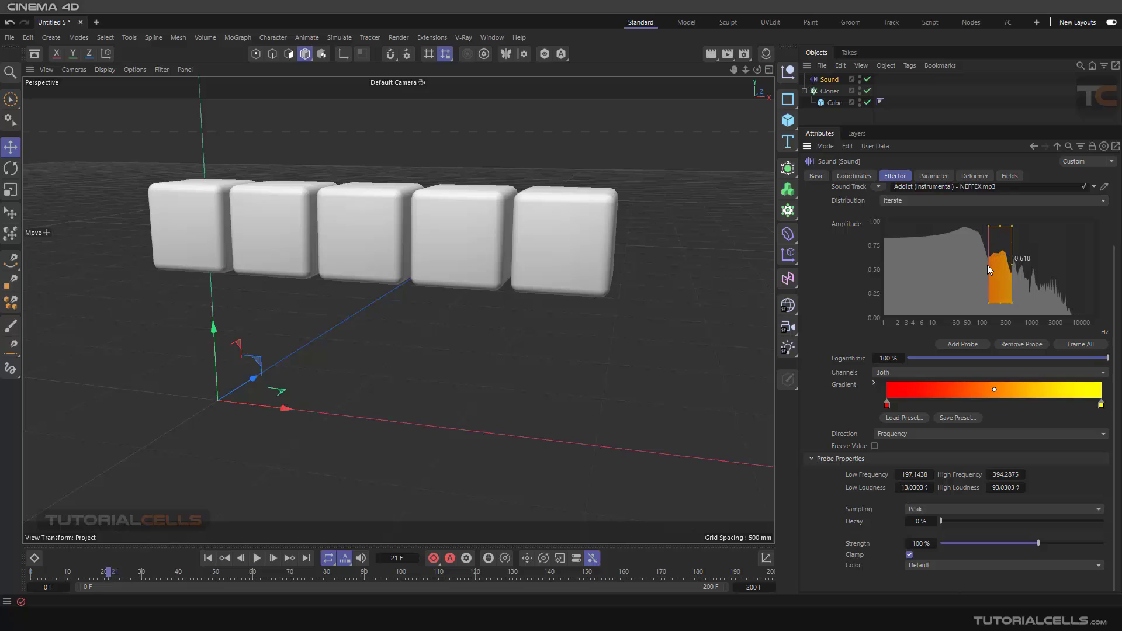
mouse_move(986, 267)
left_mouse_down()
mouse_move(1012, 264)
mouse_move(995, 269)
mouse_move(1014, 265)
mouse_move(998, 267)
mouse_move(1023, 276)
mouse_move(1002, 266)
left_mouse_up()
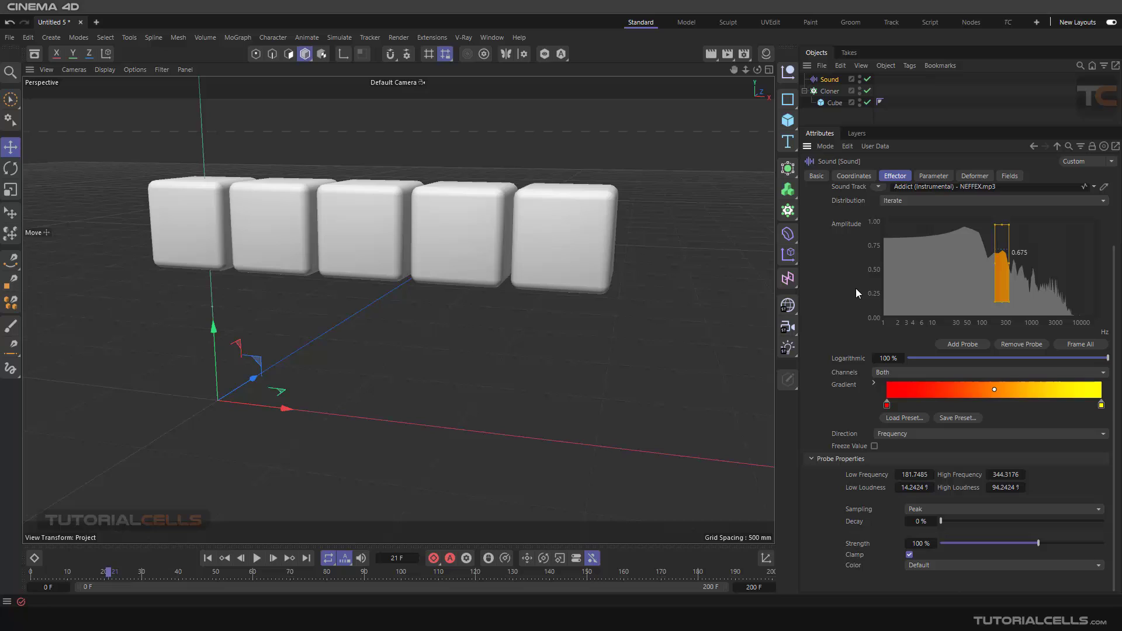
Preview playback to frame 107 and nudge the probe slightly lower, to about 172–326 Hz.
scroll(830, 282, "up", 3)
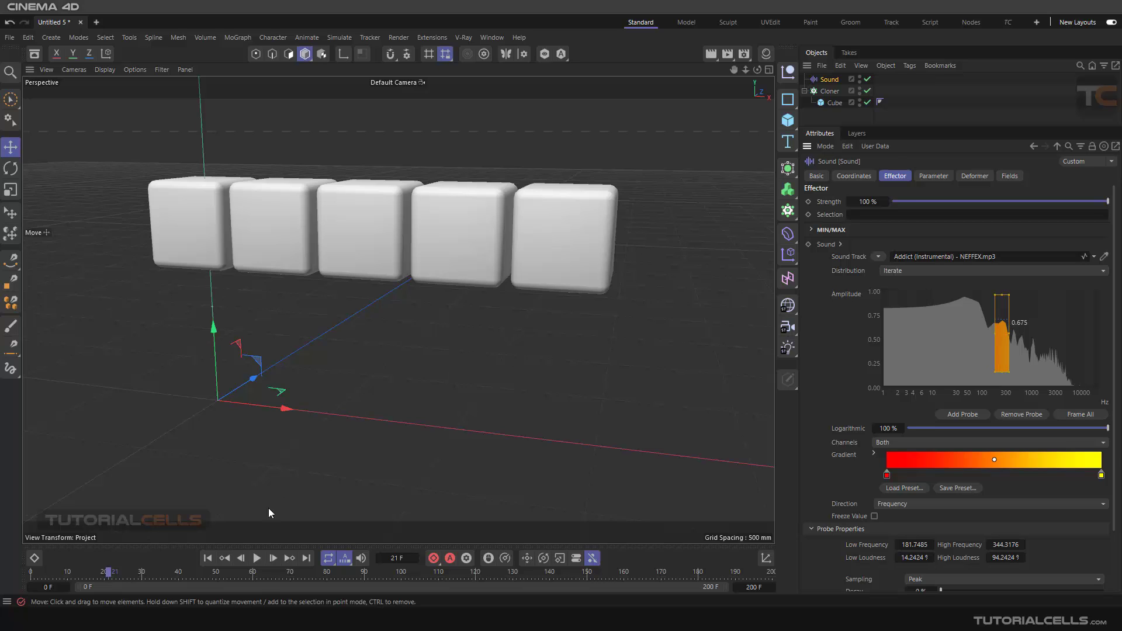
left_click(257, 558)
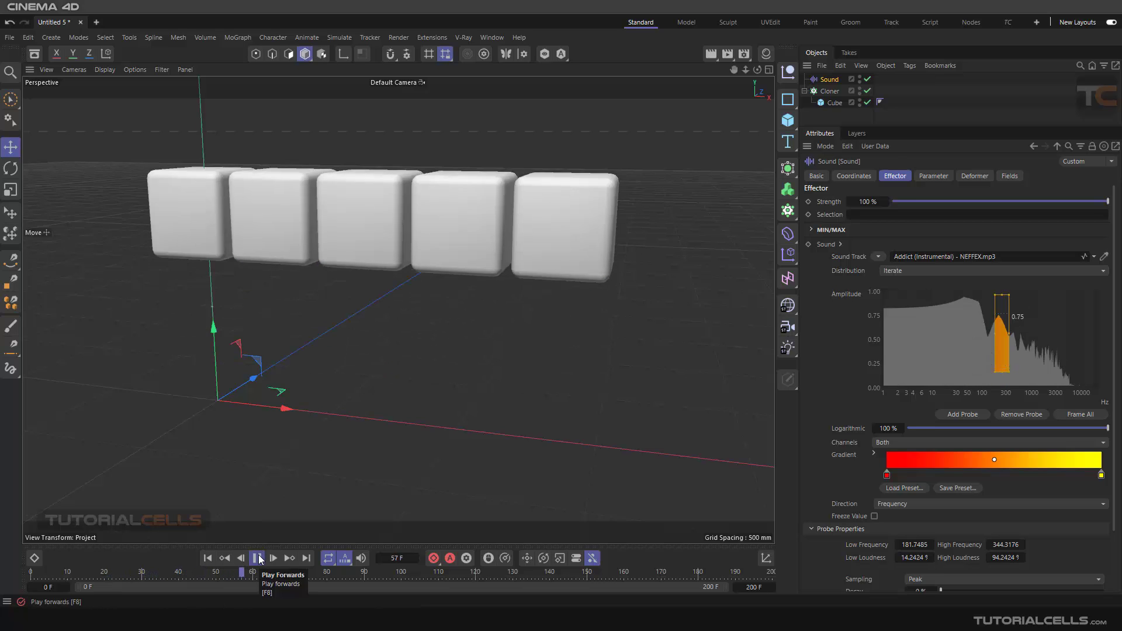
left_click(257, 558)
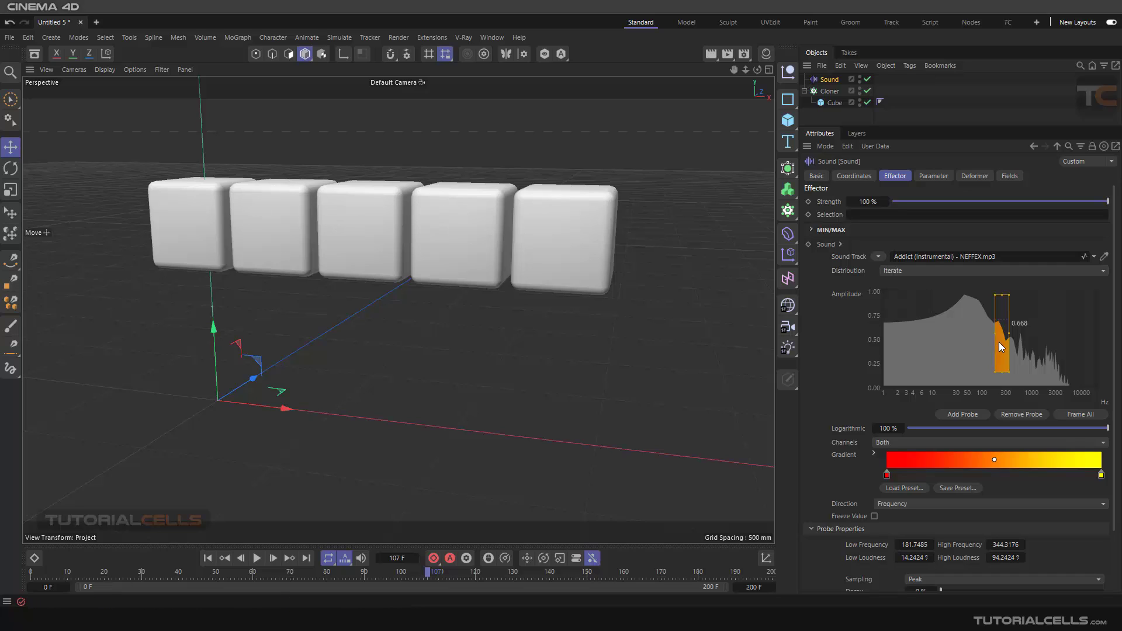
left_click_drag(999, 346, 1000, 348)
Add a second probe, place it in the low frequencies, and keep Iterate distribution.
left_click(957, 415)
left_click(1031, 351)
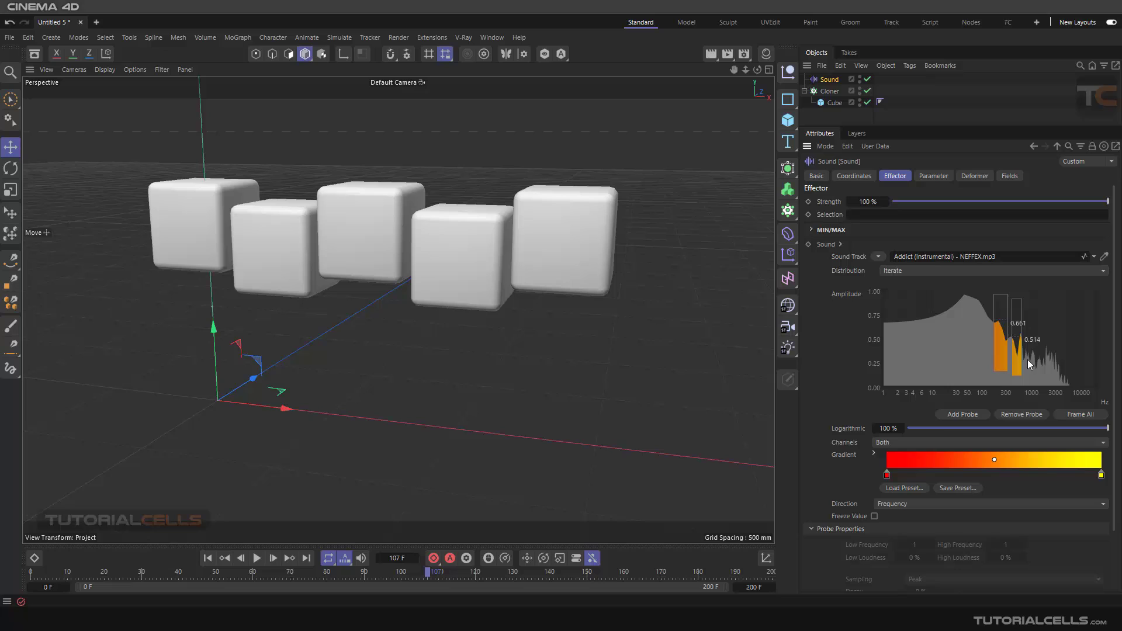
left_click(1016, 358)
left_click_drag(1017, 356, 939, 317)
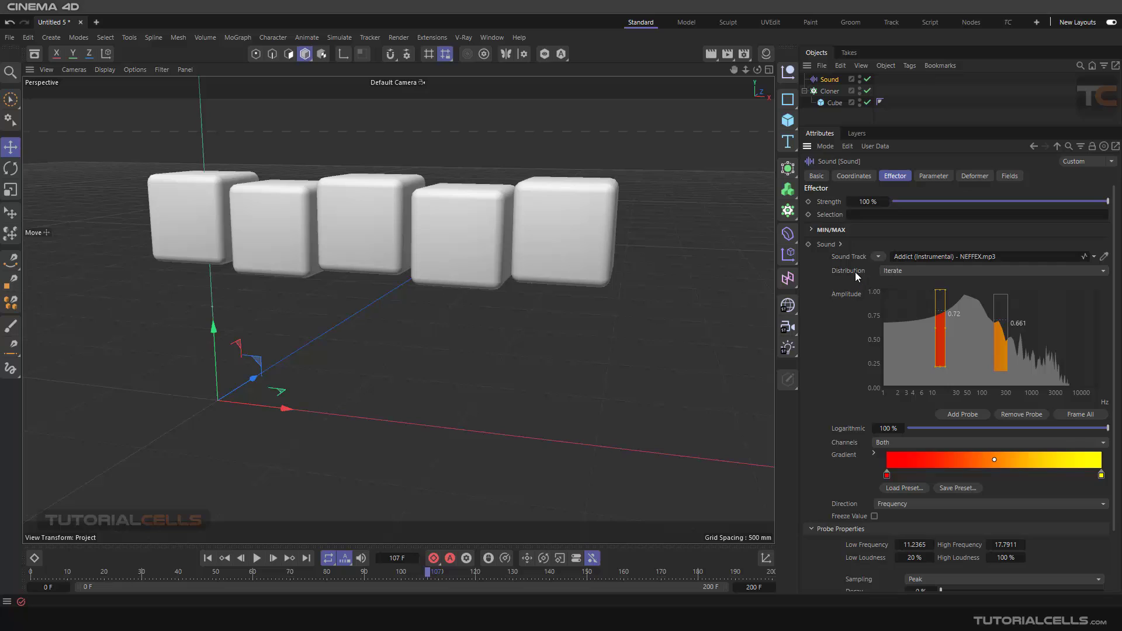
left_click(886, 270)
left_click(887, 270)
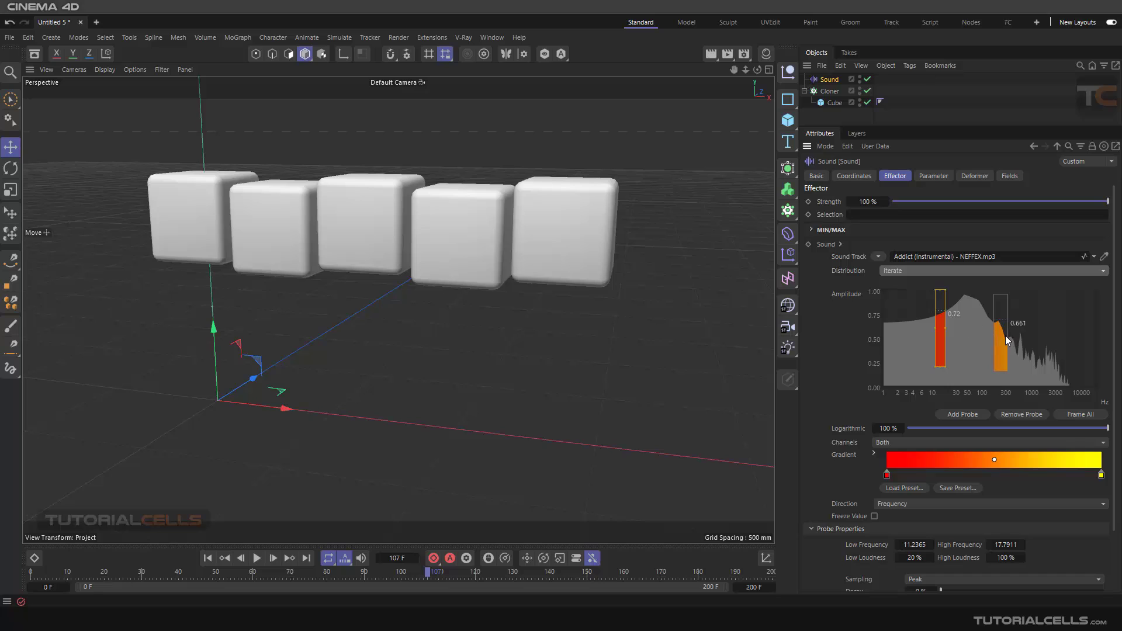
left_click_drag(938, 329, 938, 331)
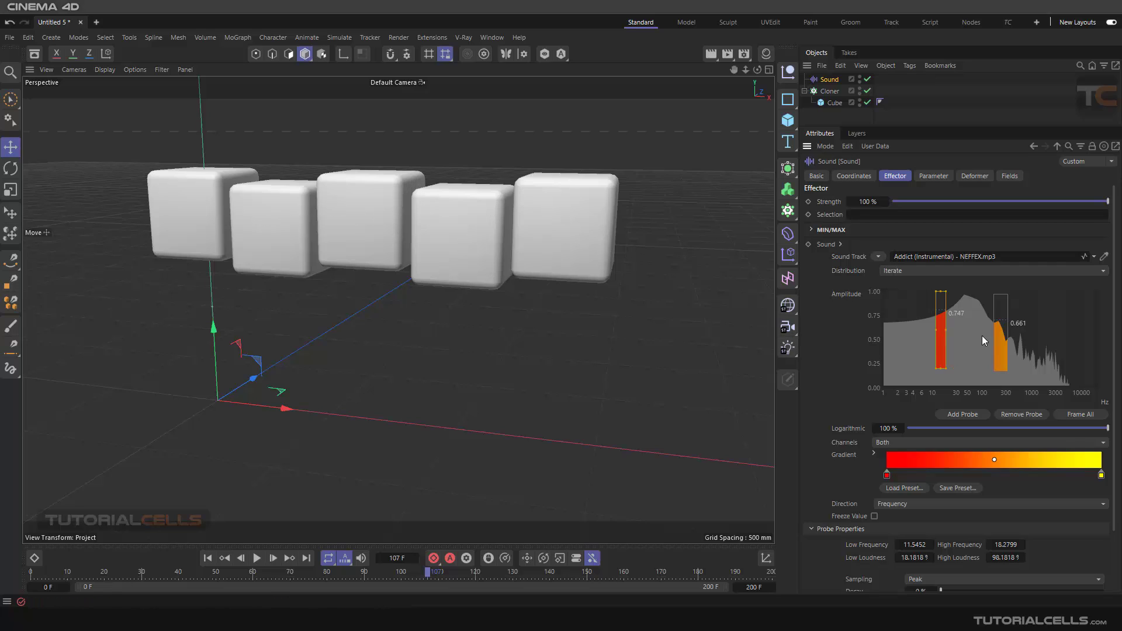
Add third and fourth probes, placing them around 40 Hz and 3000 Hz.
left_click(1000, 341)
left_click(1040, 326)
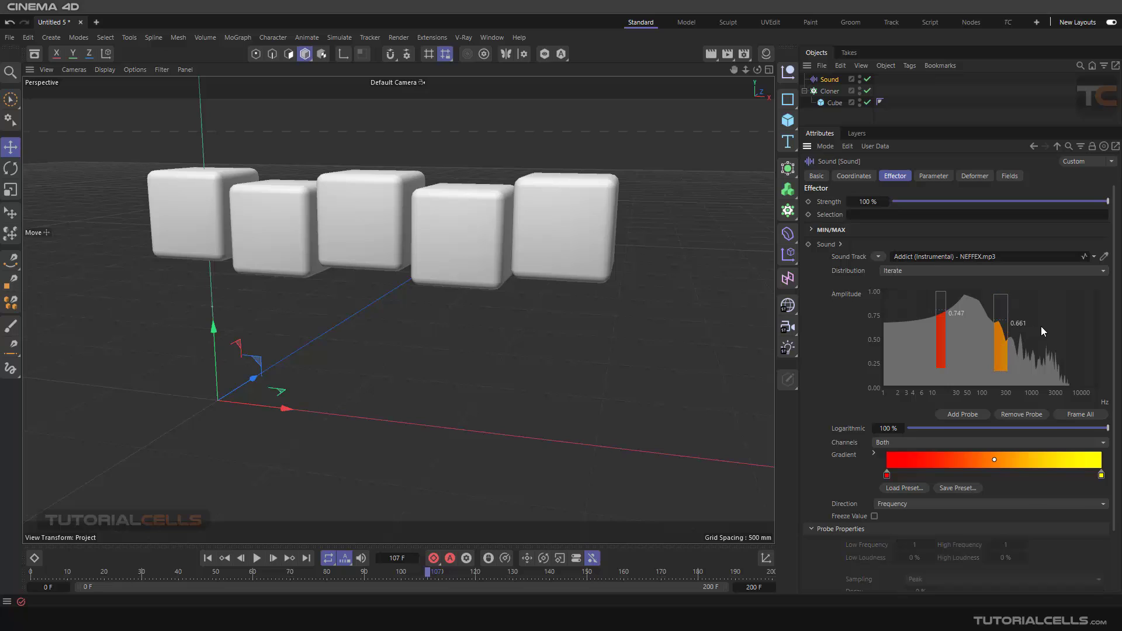
left_click(947, 413)
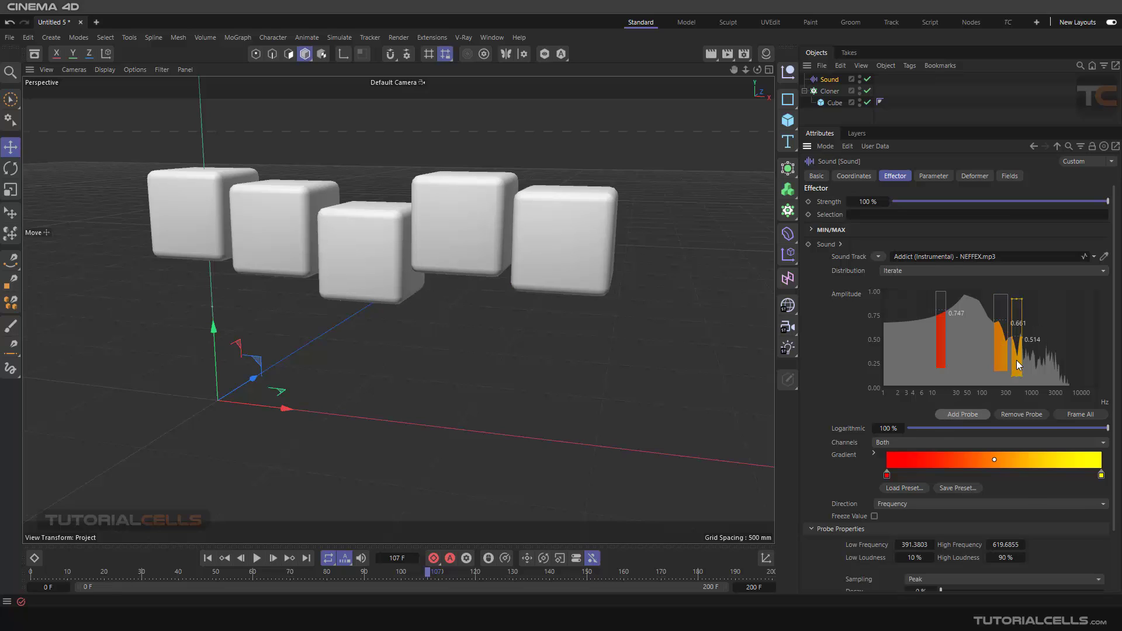
left_click_drag(1016, 360, 966, 352)
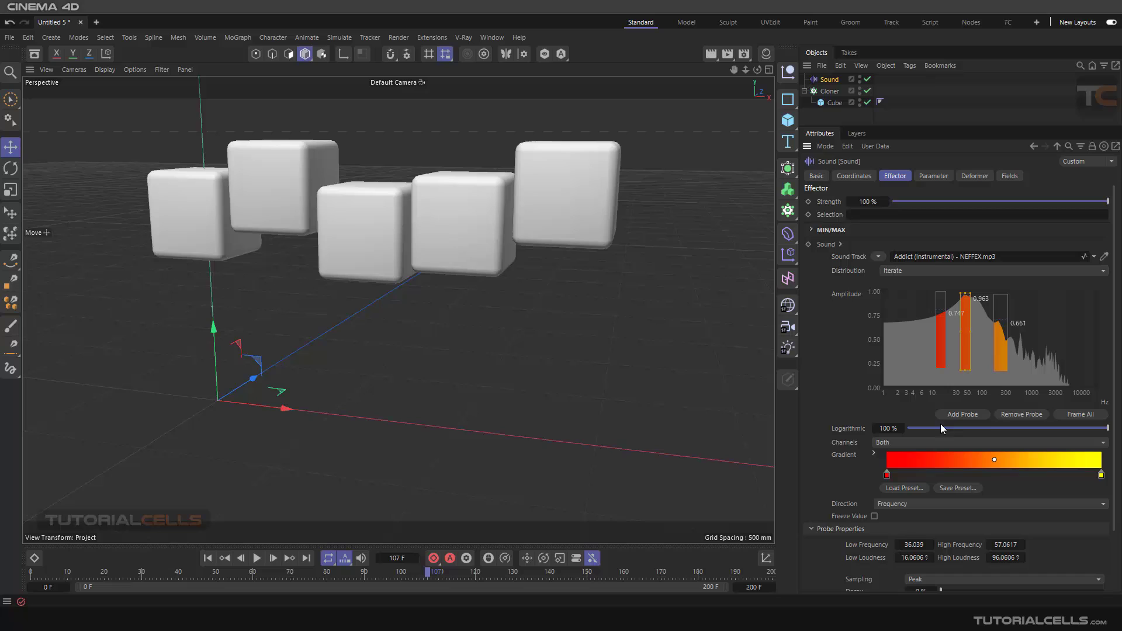
left_click(956, 415)
left_click(1037, 359)
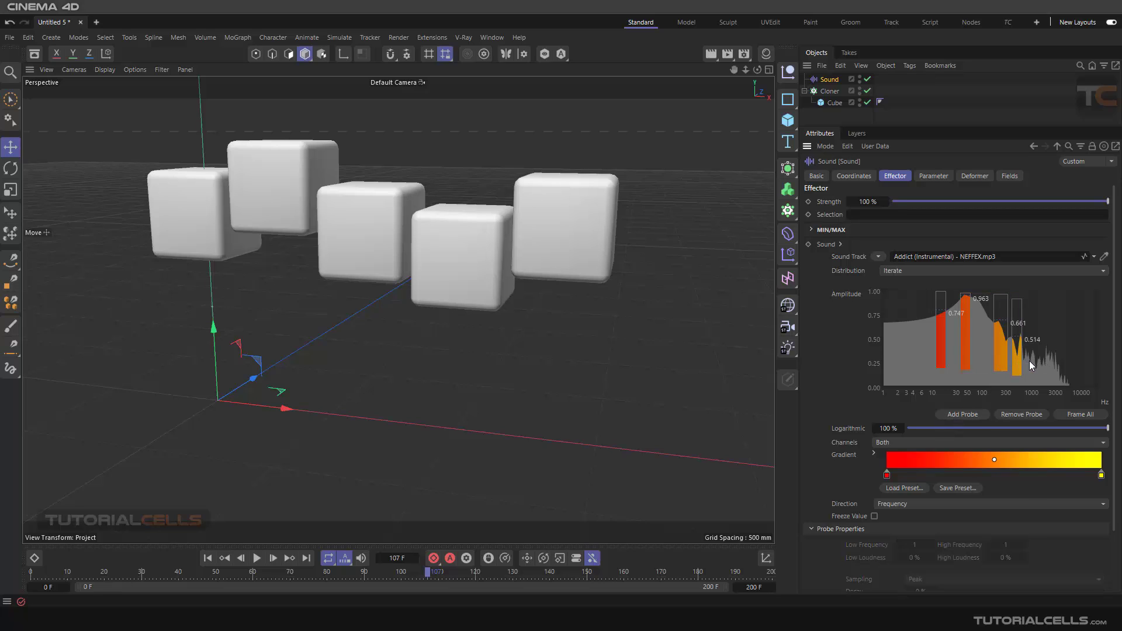
left_click_drag(1019, 355, 993, 352)
Add a fifth probe around 1000 Hz, adjust the lowest probe, and preview playback.
left_click(949, 413)
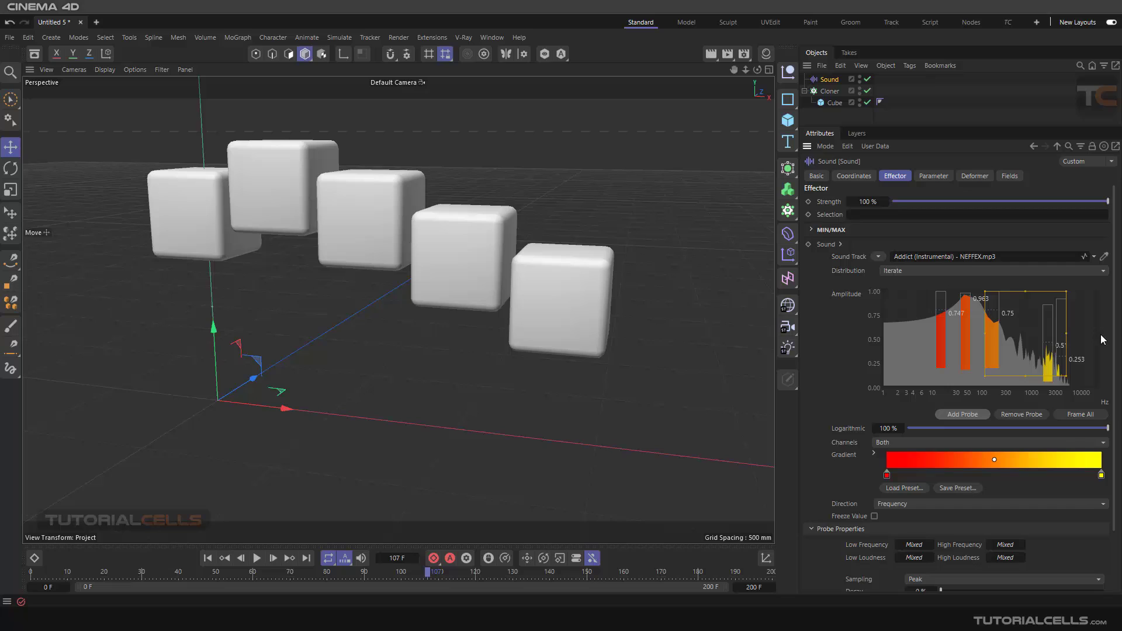
left_click(1065, 328)
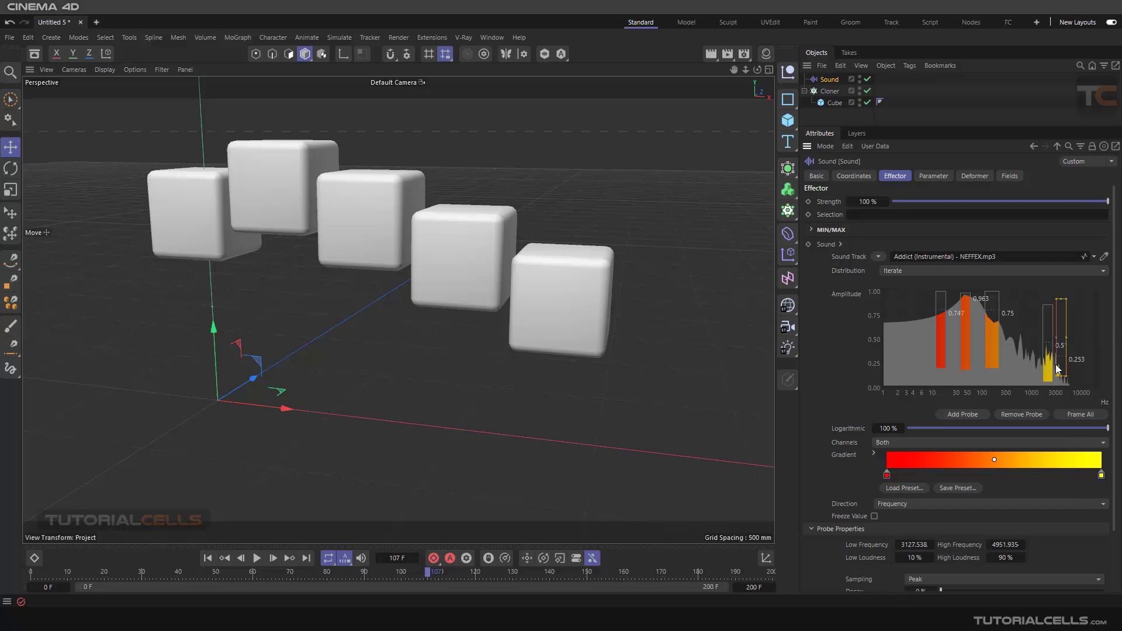
left_click_drag(1047, 365, 1027, 363)
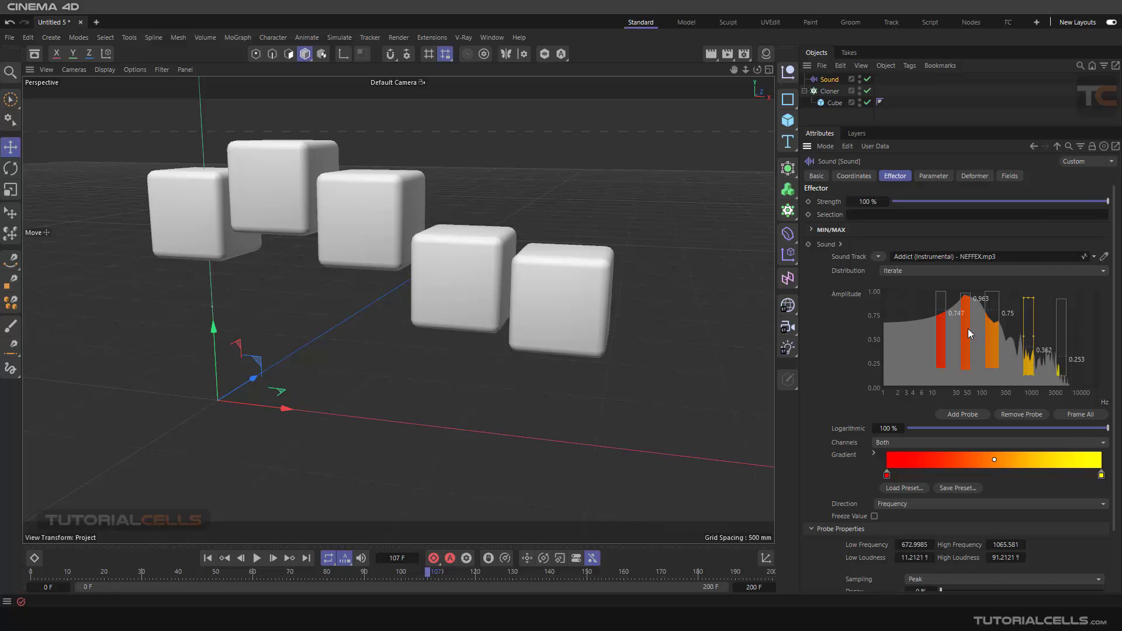
left_click_drag(938, 345, 934, 318)
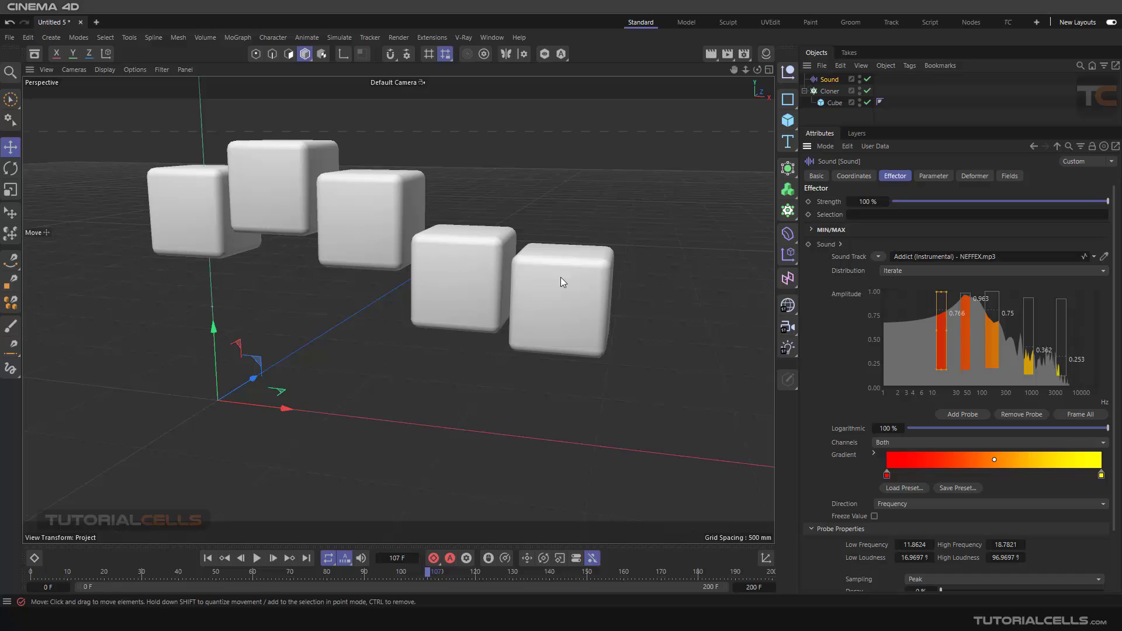
left_click(256, 558)
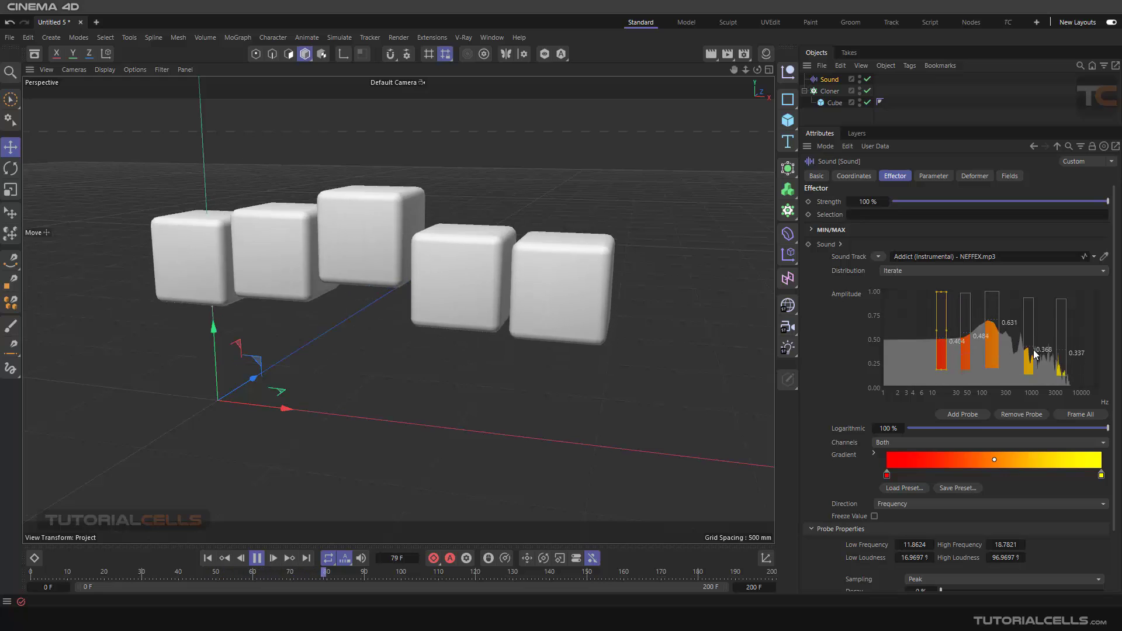
left_click(256, 558)
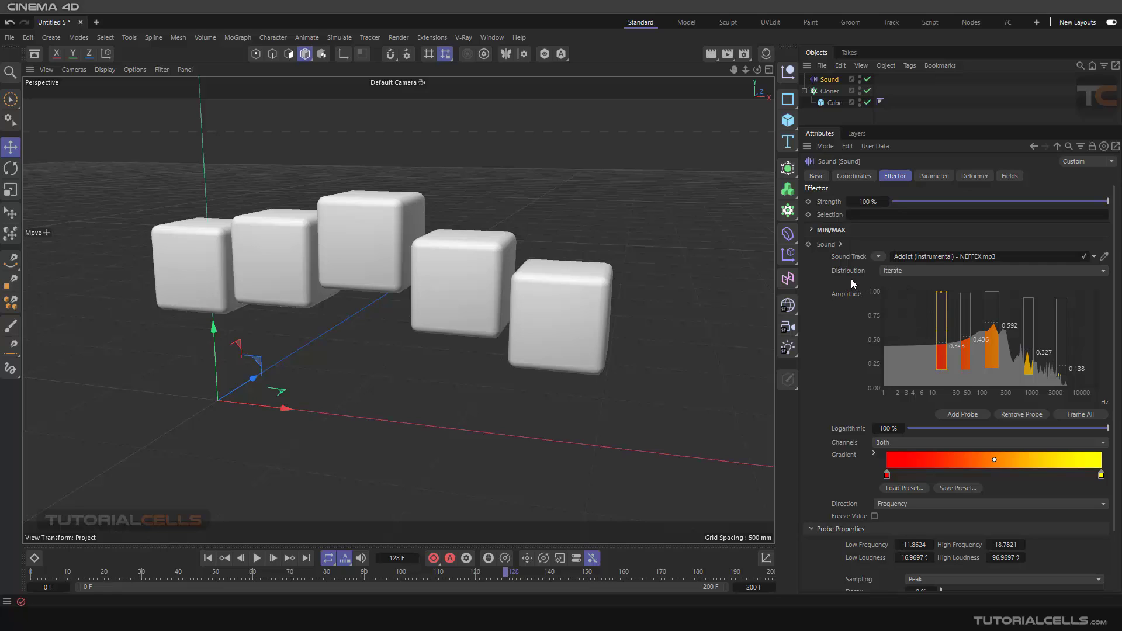
Switch distribution to Distribute and remove the probes near 300 Hz, 1000 Hz and the highest band.
left_click(895, 272)
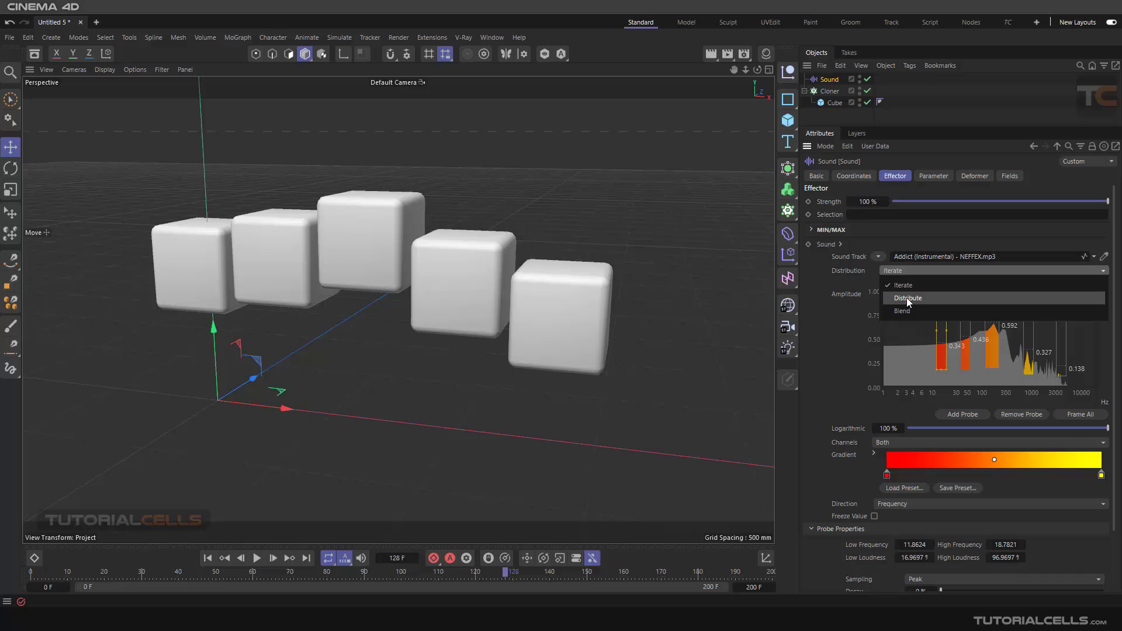
left_click(908, 299)
left_click(1060, 365)
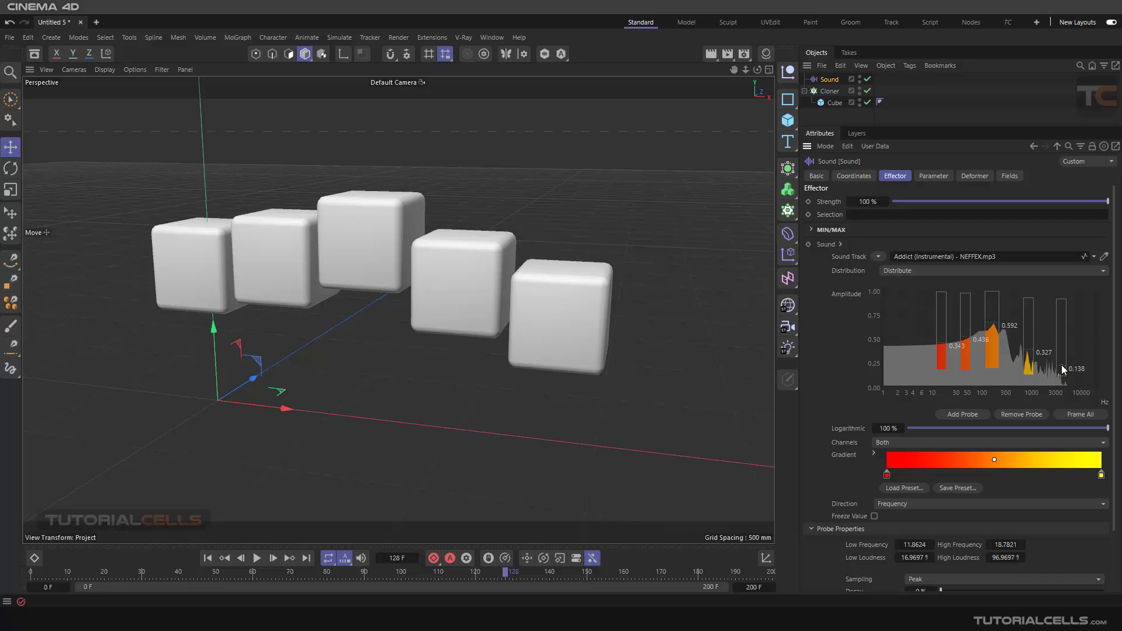
left_click(1031, 415)
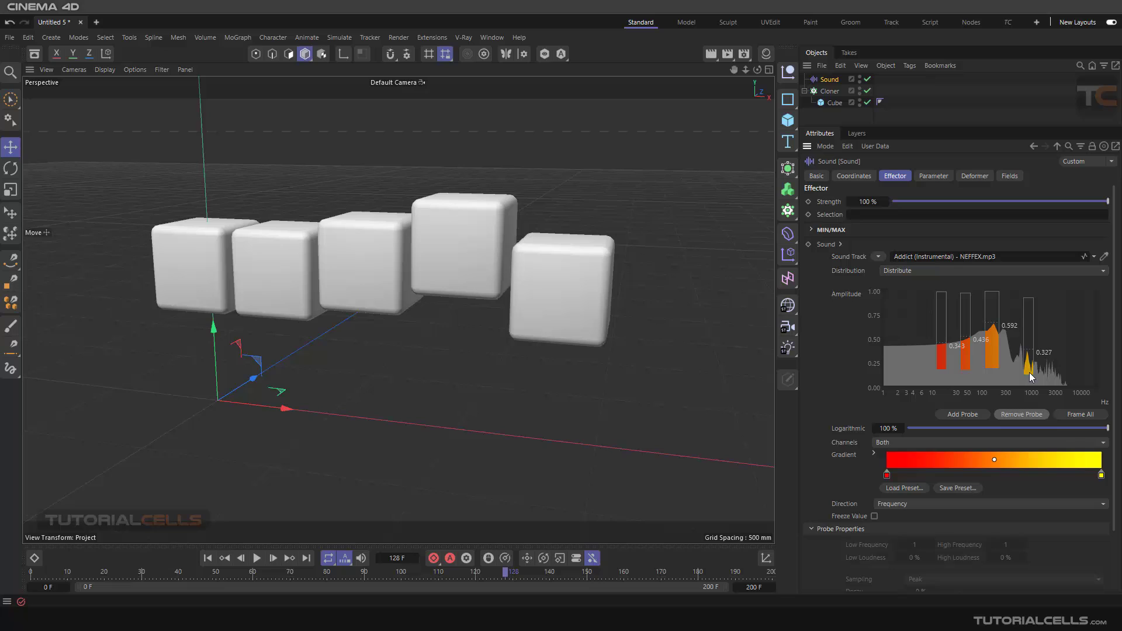
left_click(1028, 369)
left_click(1019, 415)
left_click(997, 359)
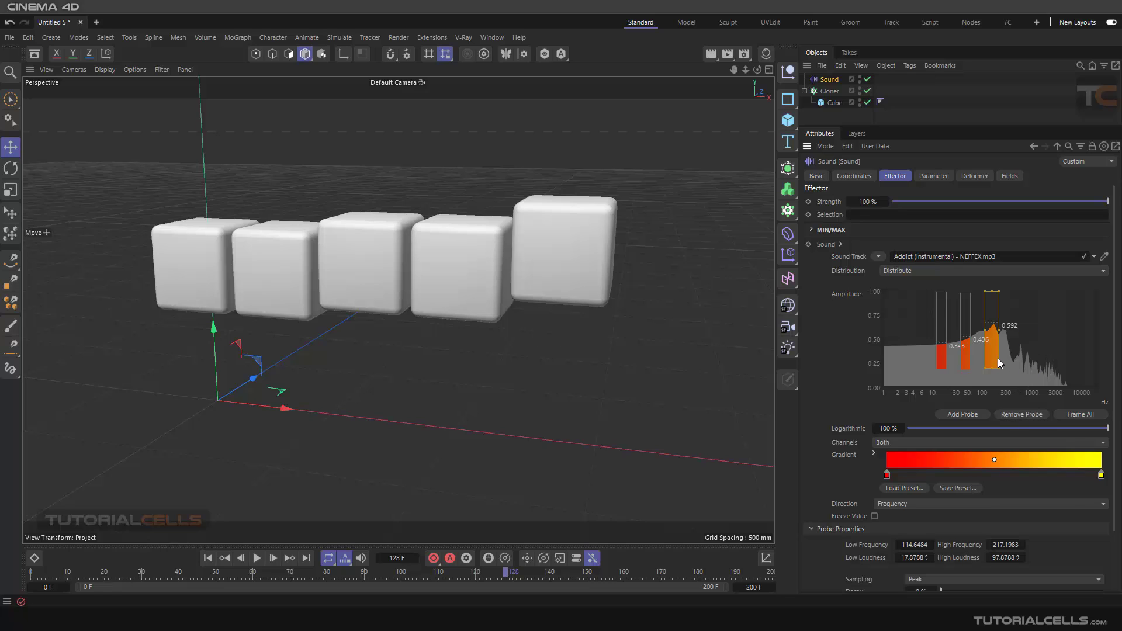
left_click(1007, 414)
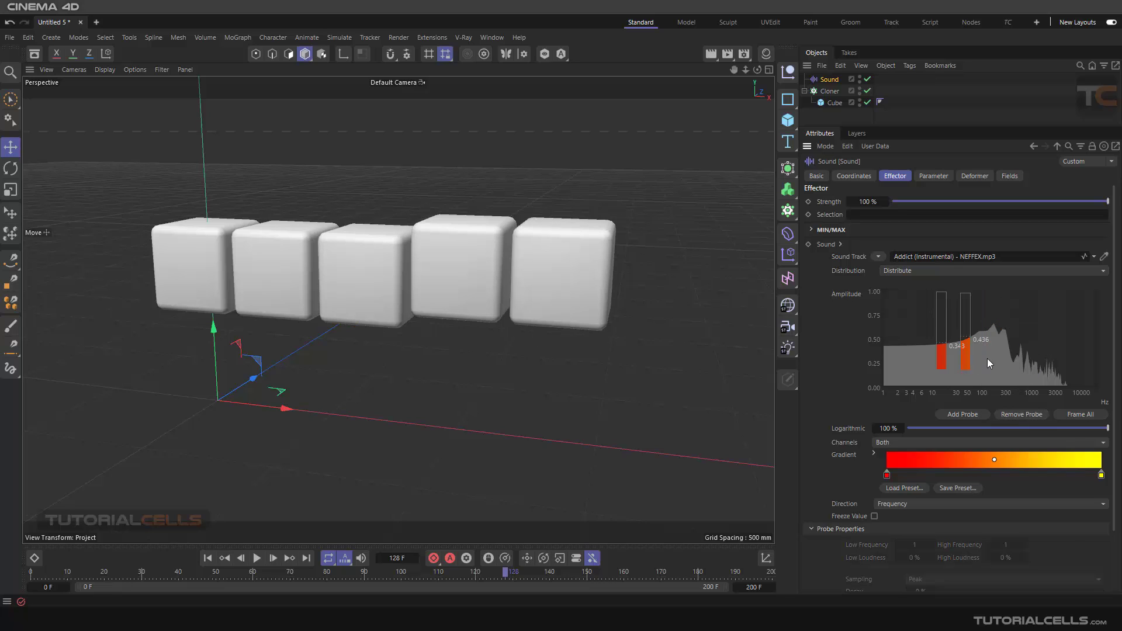
Place the remaining probes on the 100–190 Hz and 1000–3000 Hz bands.
left_click_drag(968, 351, 1032, 362)
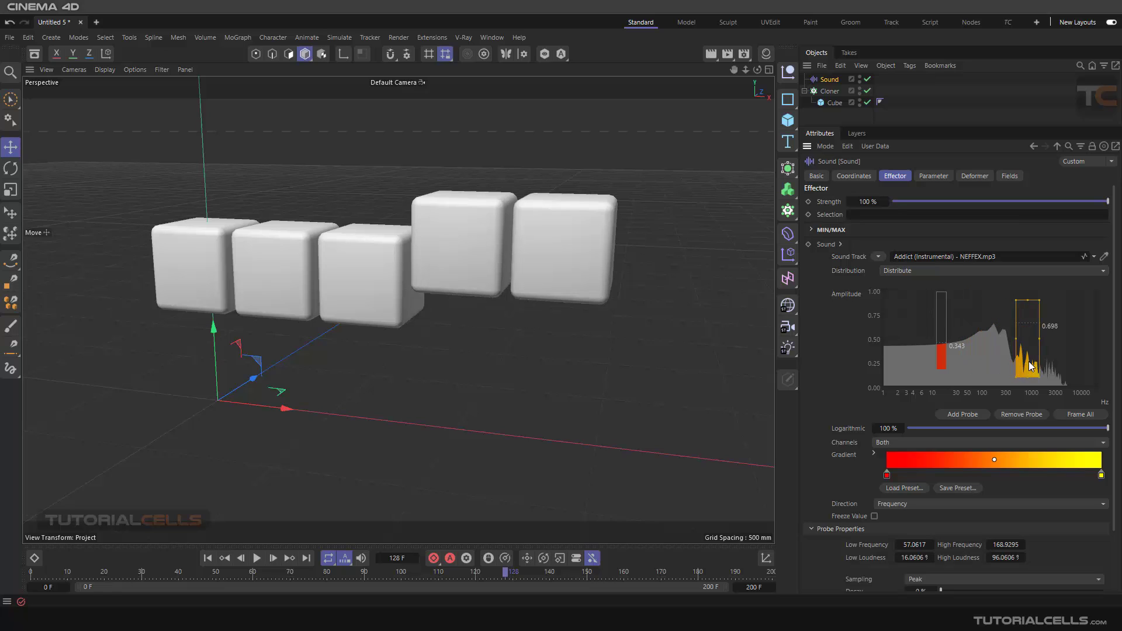
left_click_drag(942, 358, 992, 335)
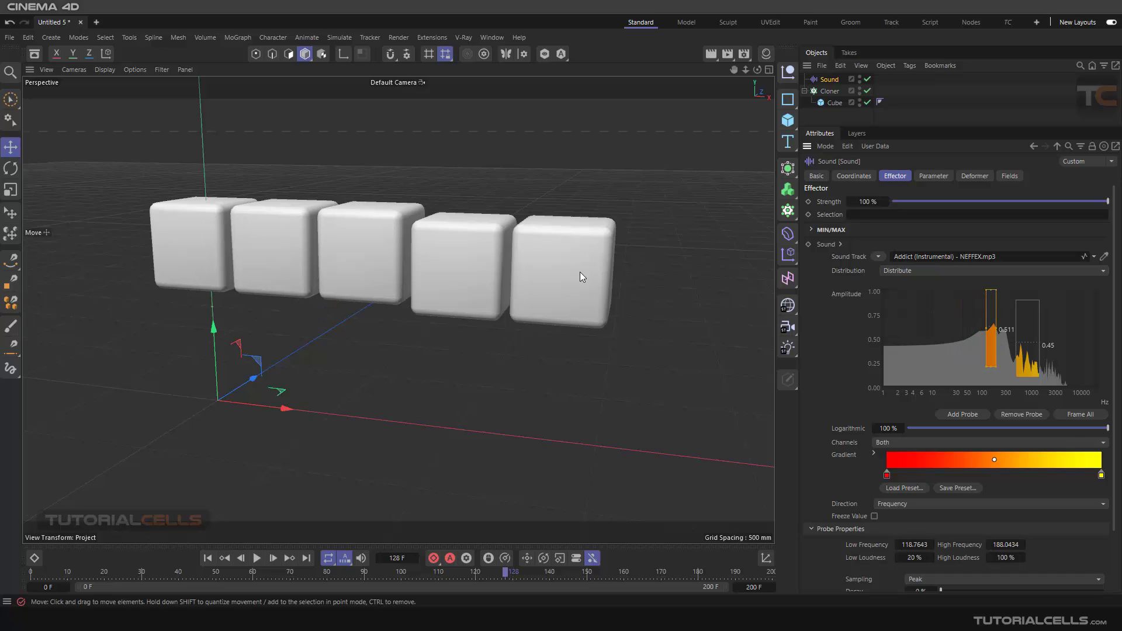
left_click_drag(1032, 367, 1036, 341)
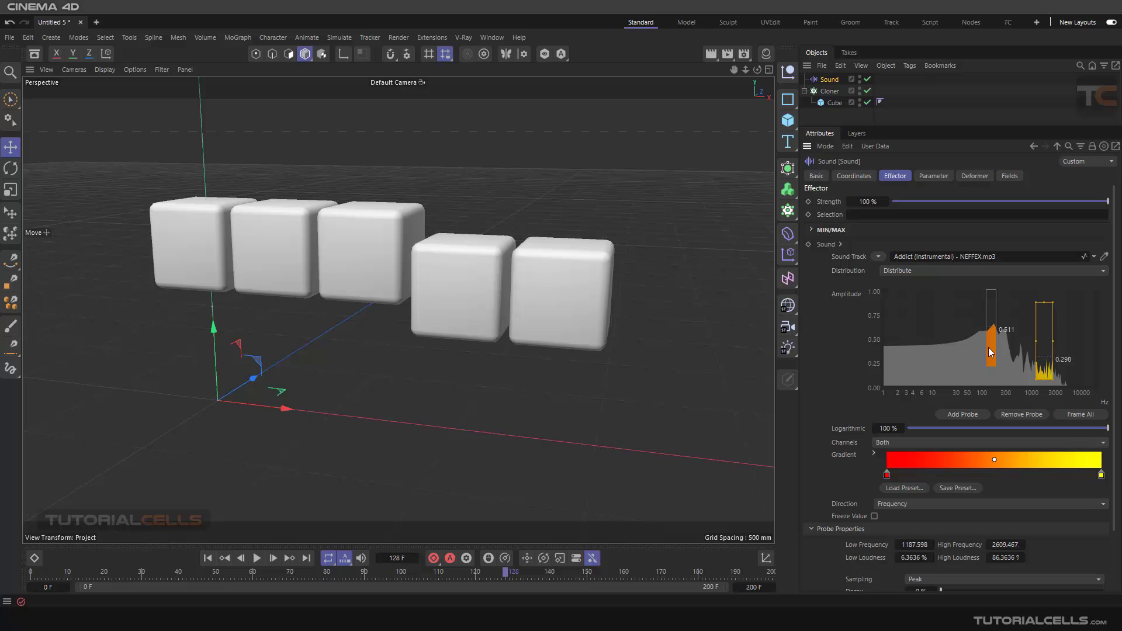
left_click(984, 325)
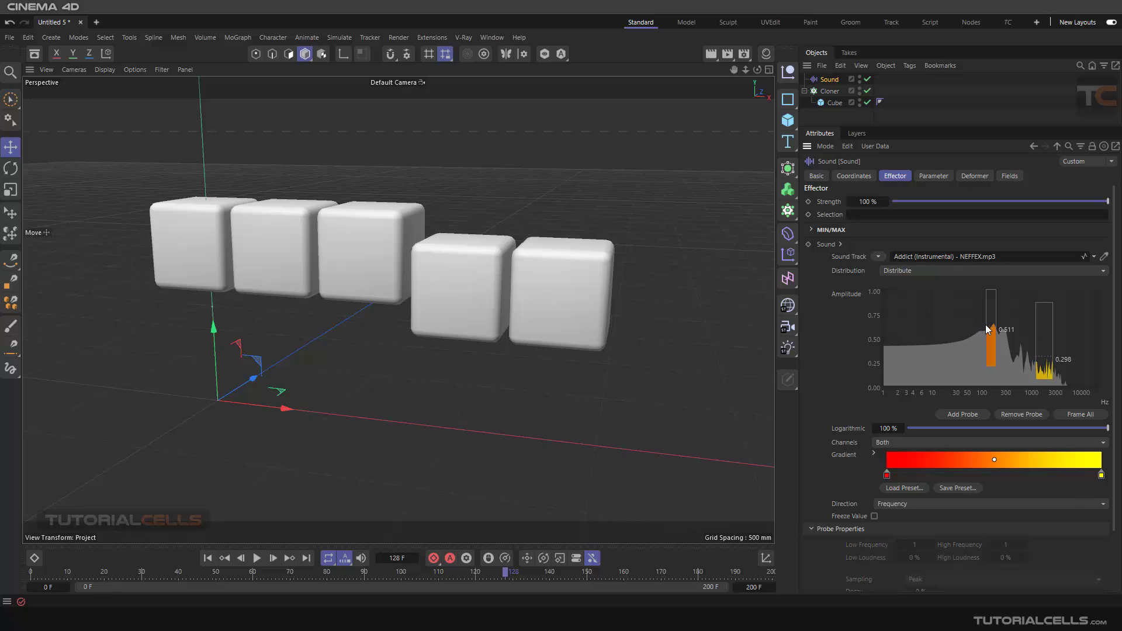
left_click(985, 324)
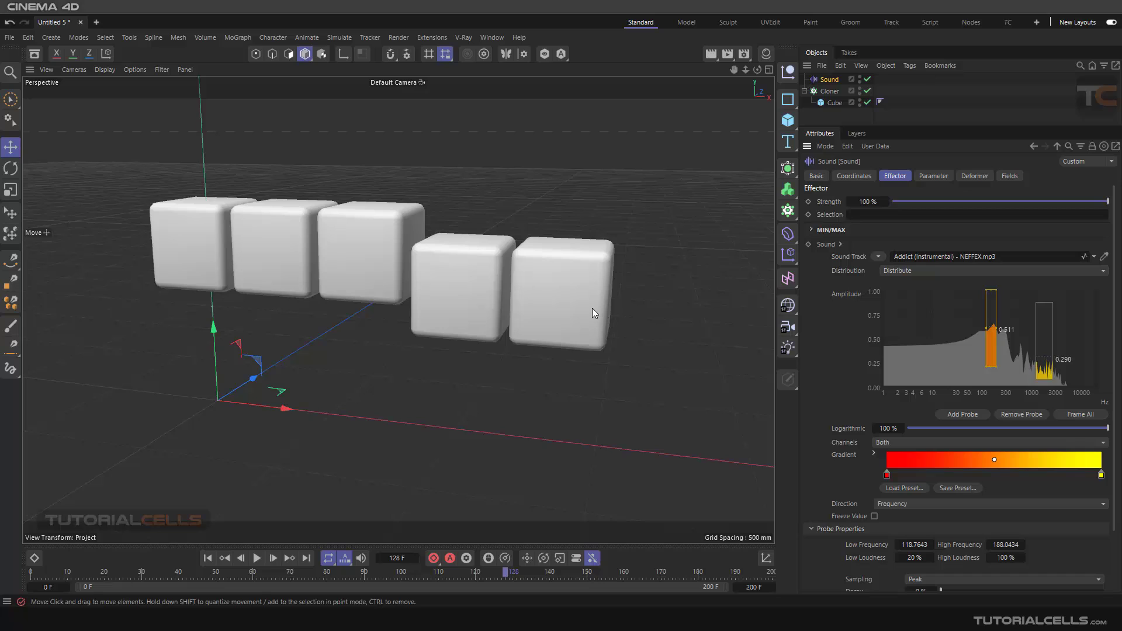
Try Blend distribution, then settle on Iterate.
left_click(913, 268)
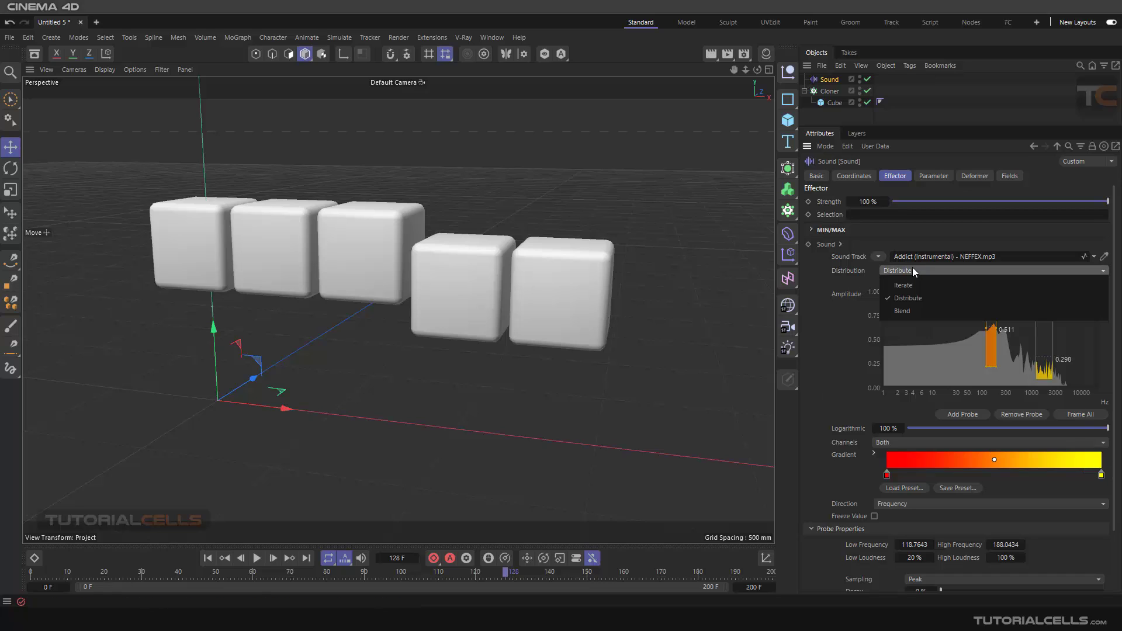
left_click(902, 296)
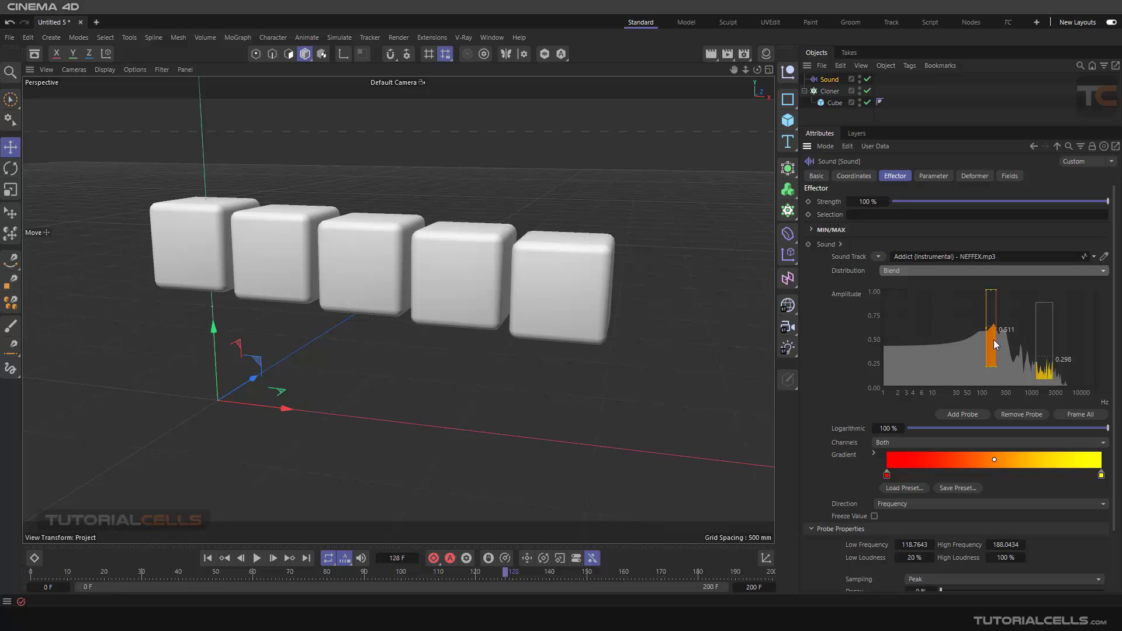
left_click(920, 272)
left_click(917, 281)
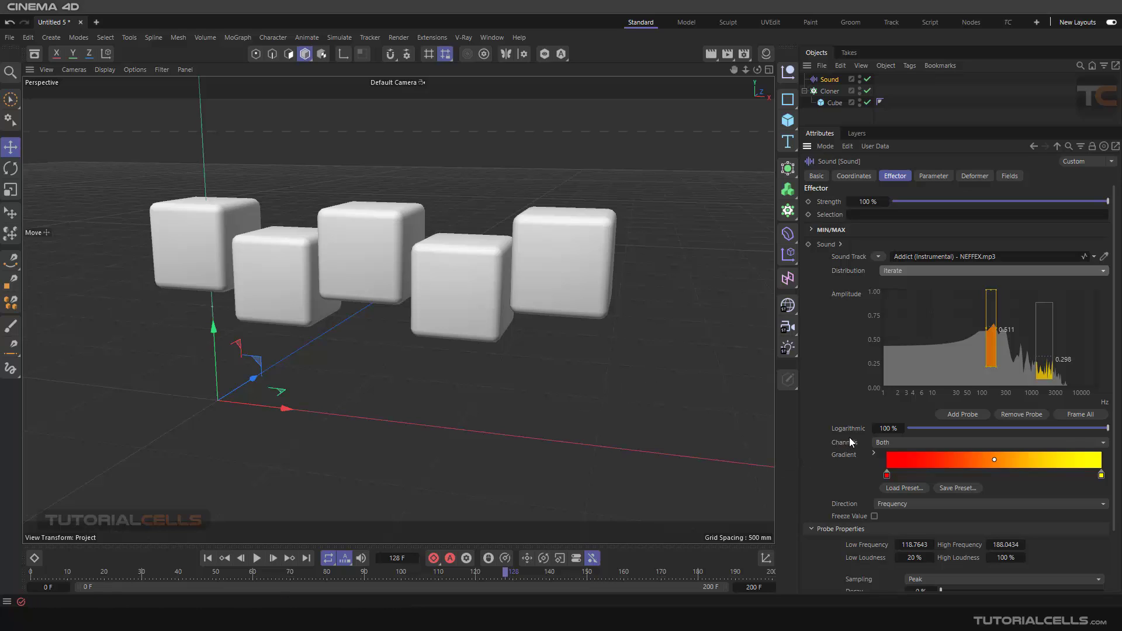
Add a gradient knot, lower logarithmic frequency scaling to 57%, and keep Both channels.
left_click(918, 477)
mouse_move(1104, 434)
left_mouse_down()
mouse_move(994, 440)
mouse_move(1113, 431)
left_mouse_up()
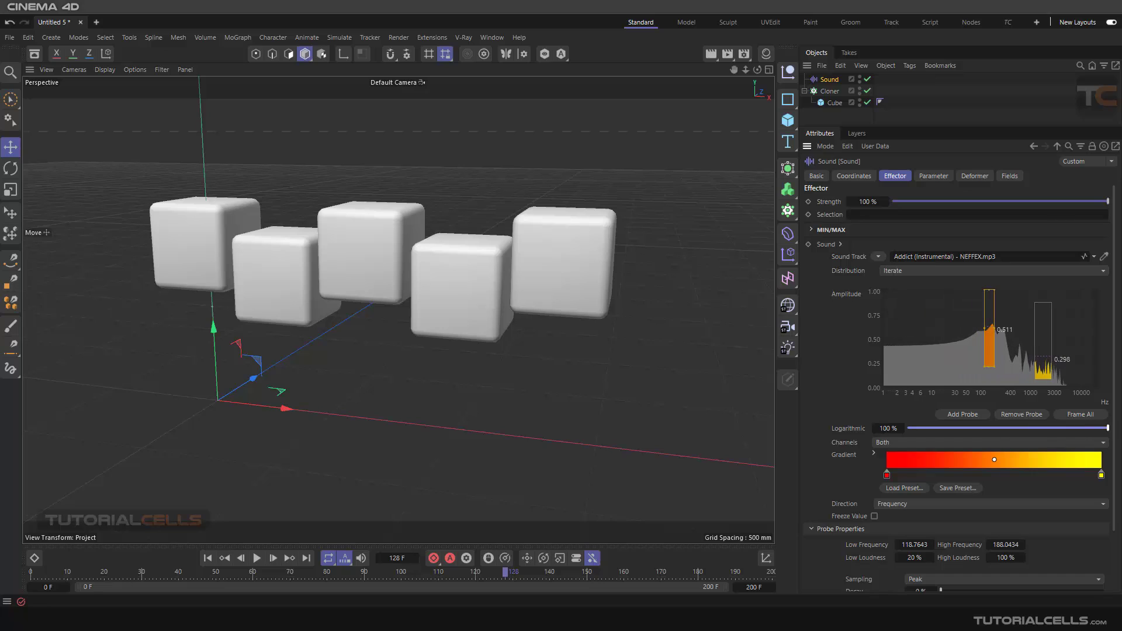
left_click(912, 440)
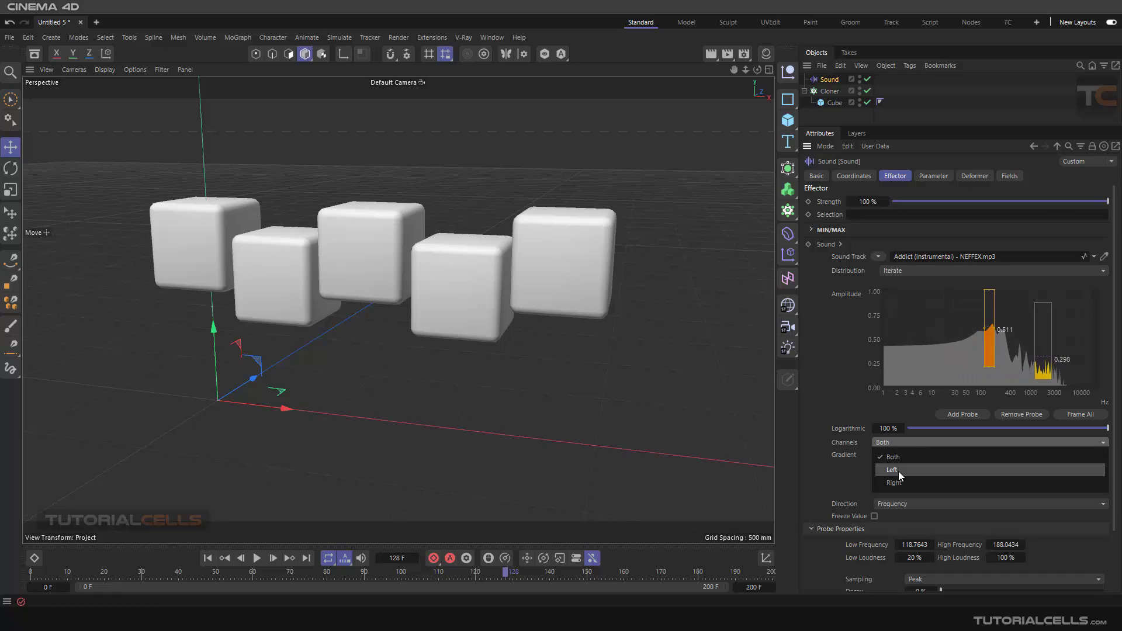
left_click(818, 490)
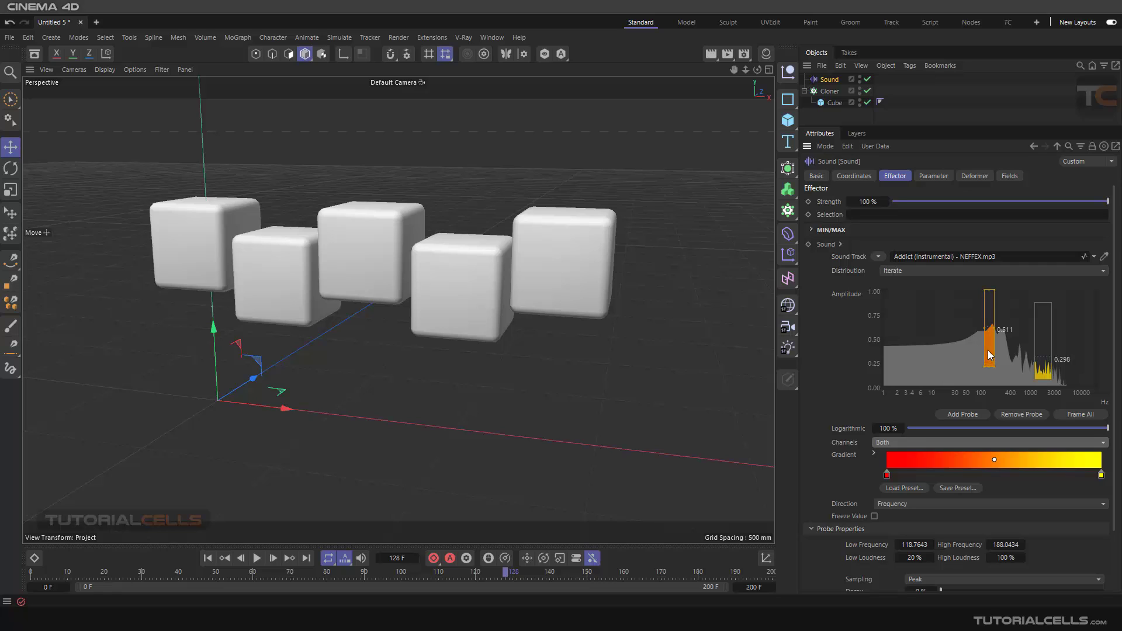
Reset the probe's low frequency edge, keep Frequency gradient direction, and open the Volume/Frequency reference image.
left_click_drag(987, 328, 1017, 327)
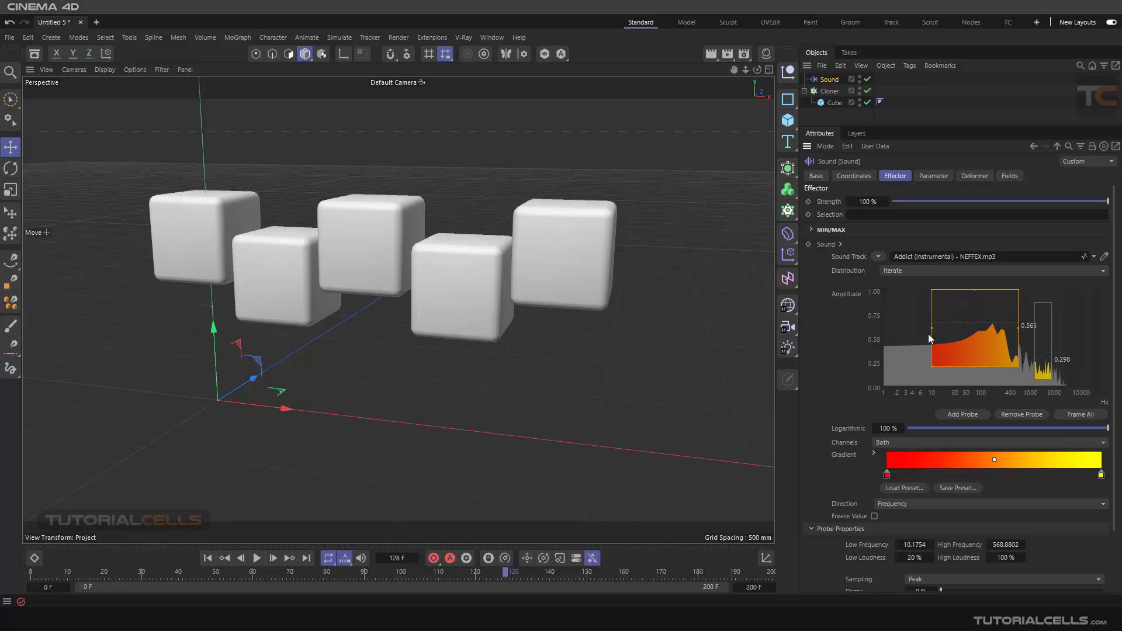
left_click_drag(933, 328, 980, 327)
left_click(889, 502)
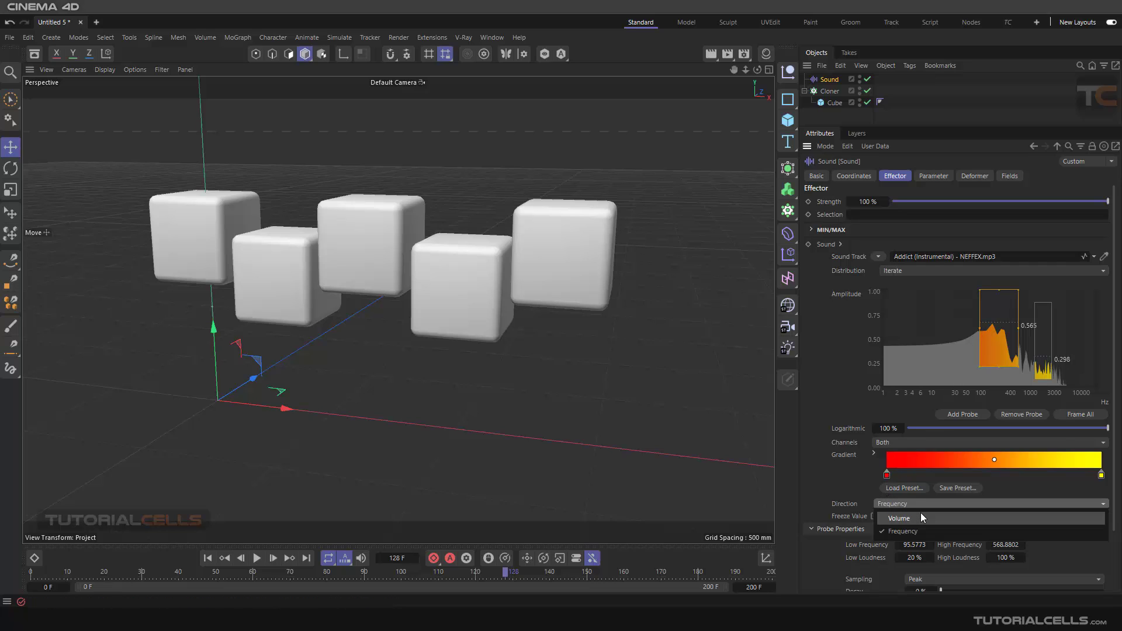
left_click(832, 482)
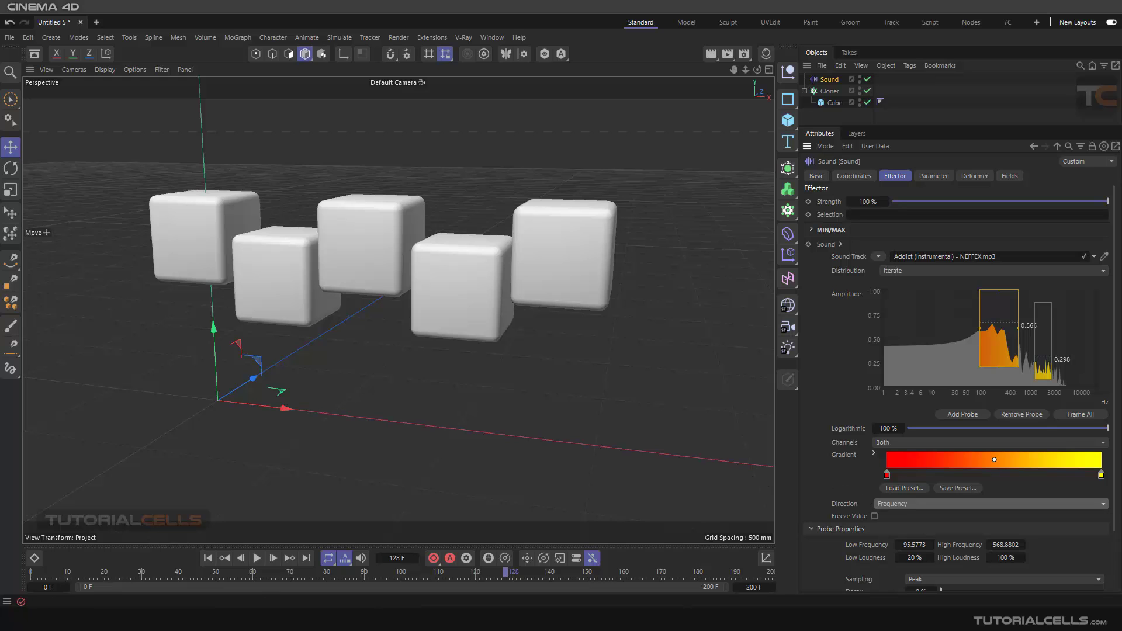
left_click(735, 573)
Narrow the probe to about 109–459 Hz with loudness limits of 25% to 93%.
left_click_drag(976, 328, 982, 327)
left_click_drag(1000, 289, 998, 306)
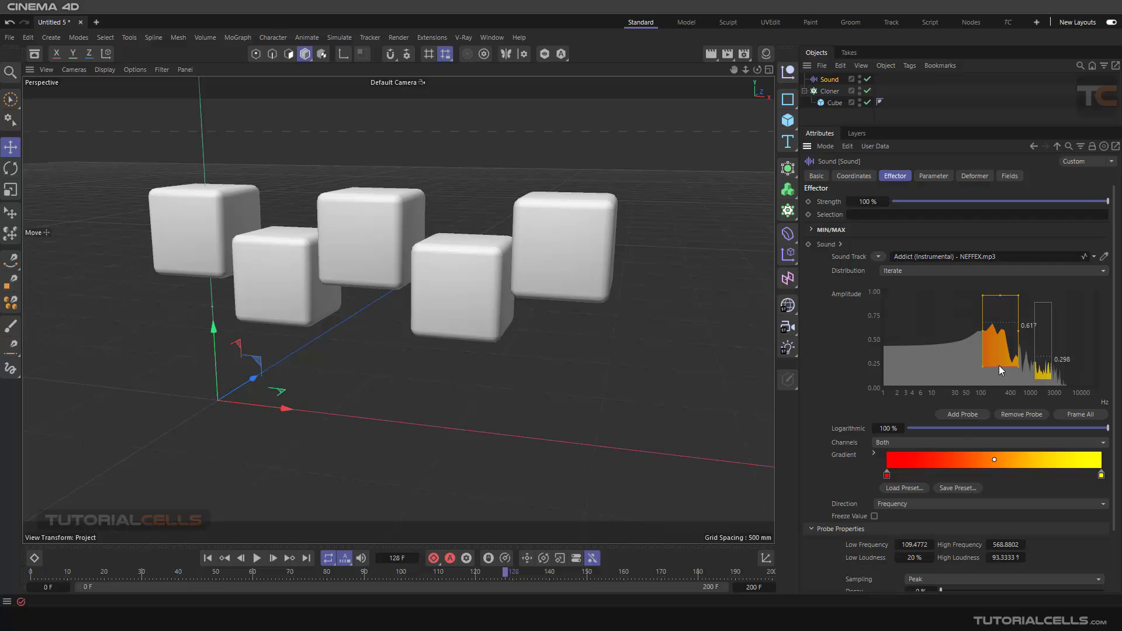
left_click_drag(1001, 363, 1013, 325)
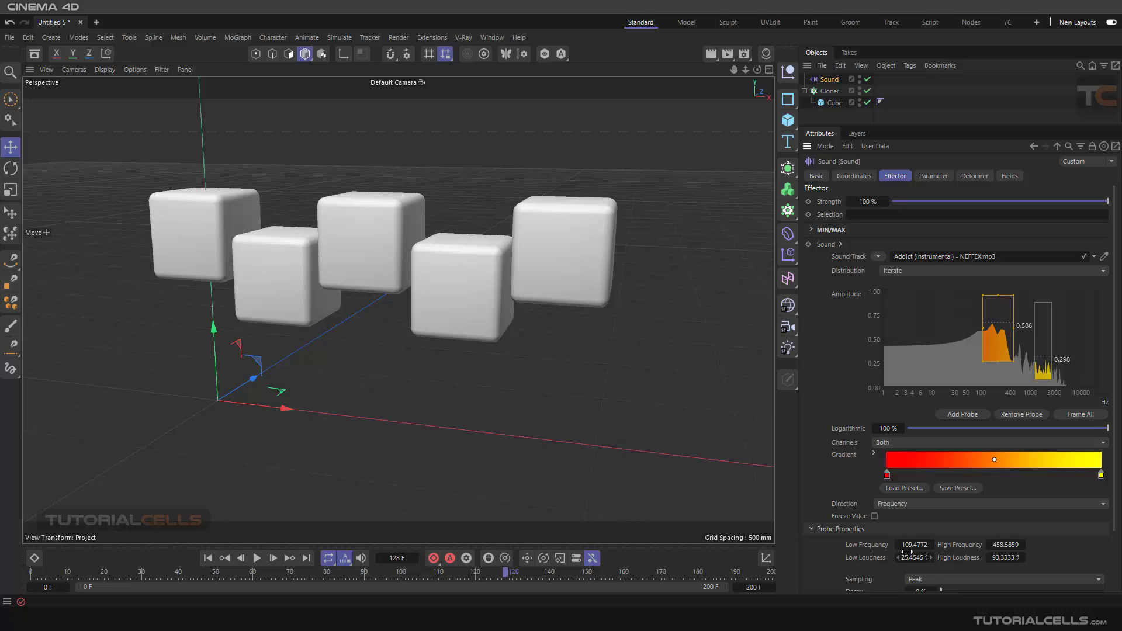
left_click_drag(1115, 404, 1115, 327)
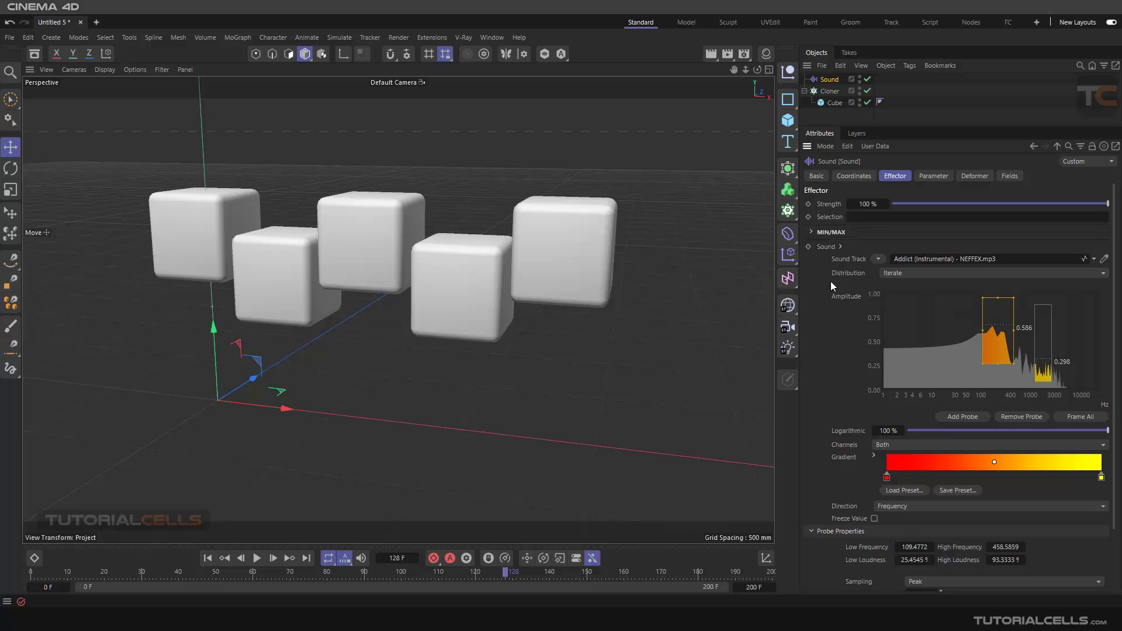
Replace Position with Uniform Scale at 0.82 in the effector parameters and preview playback.
left_click(932, 176)
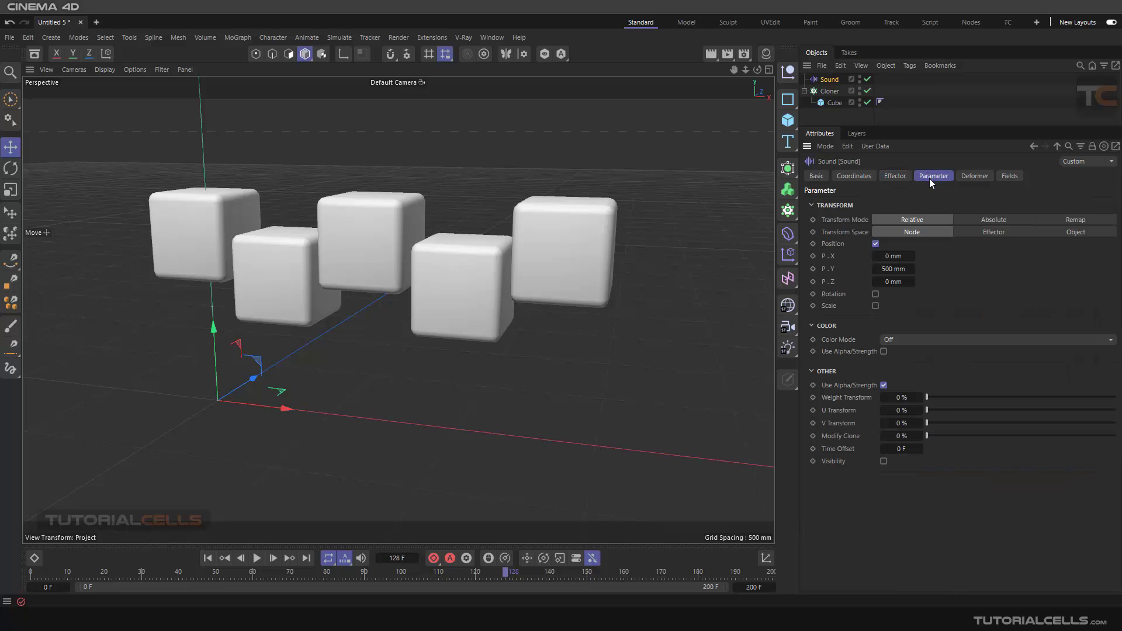
left_click(876, 243)
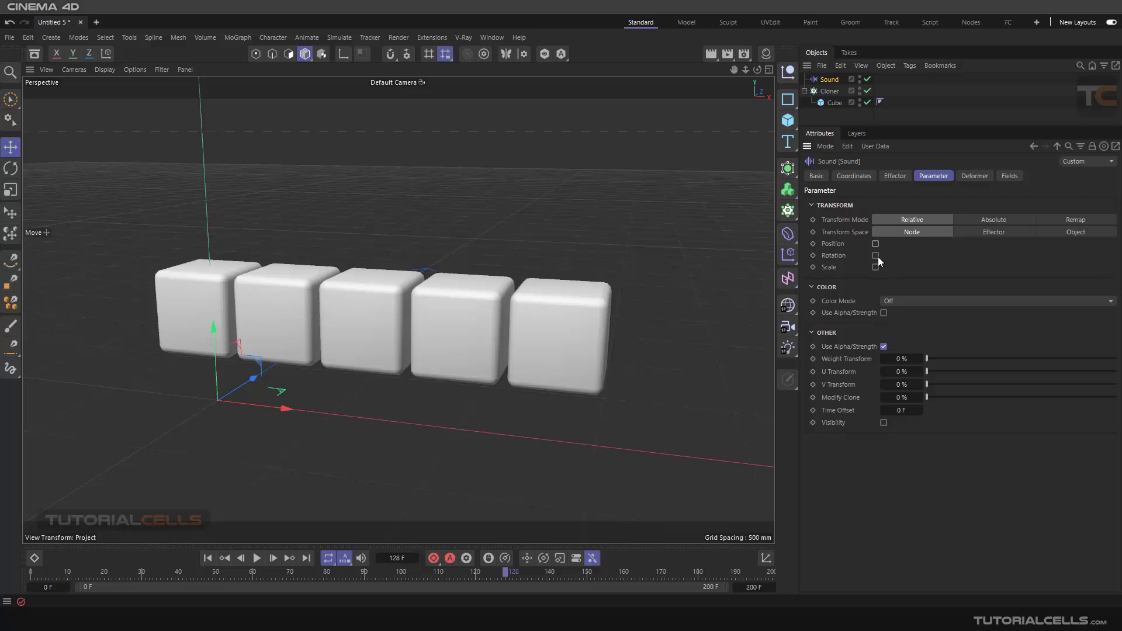
left_click(875, 267)
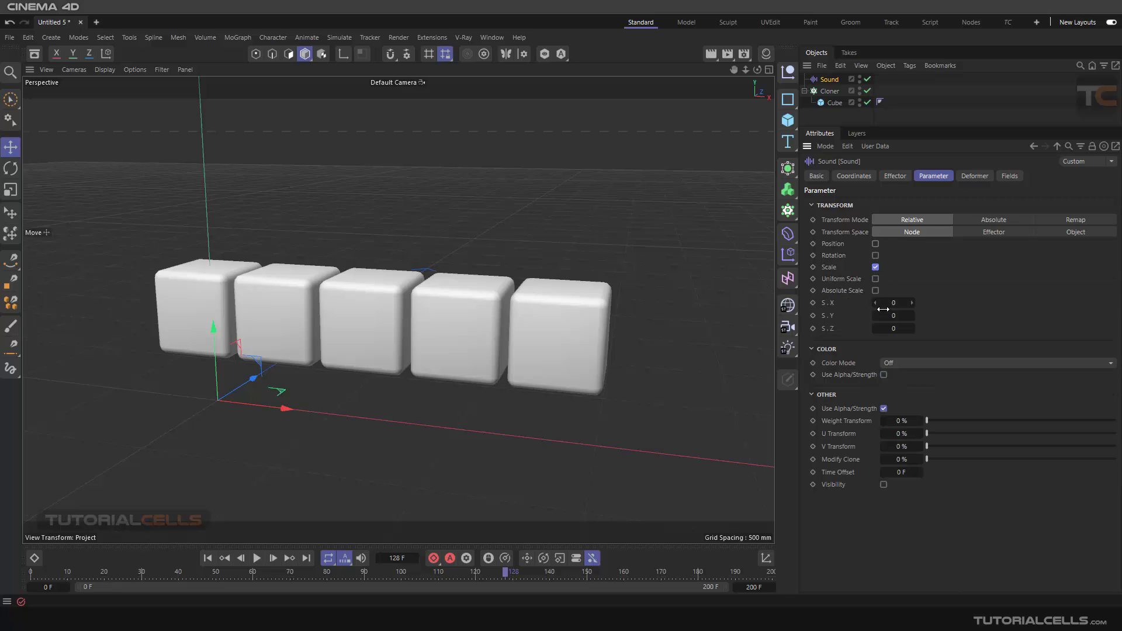
left_click(876, 279)
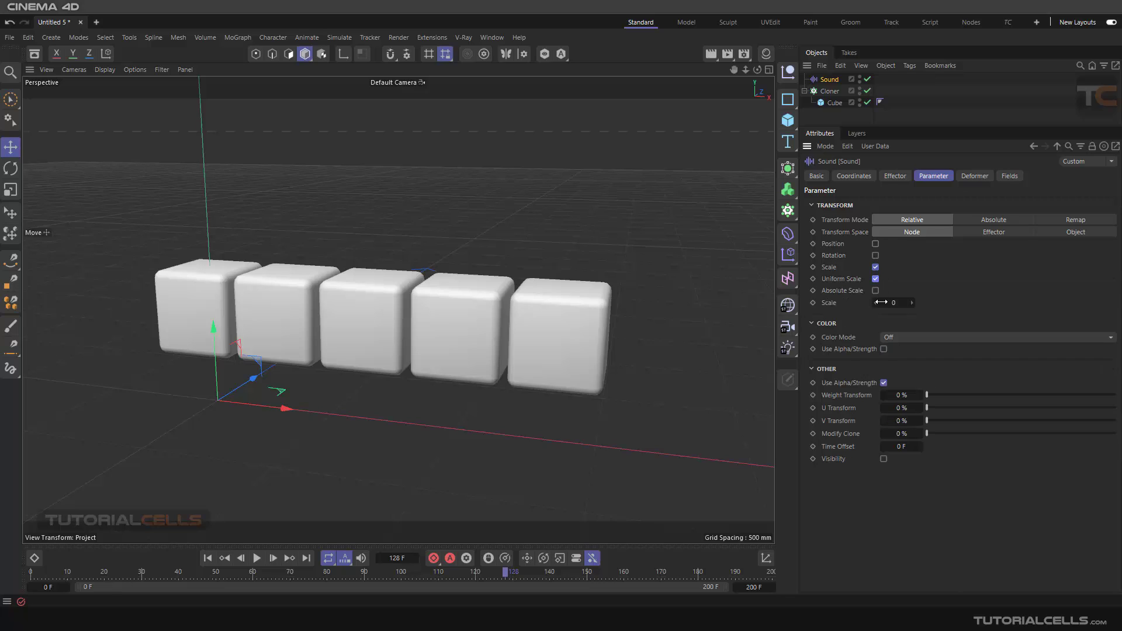
left_click_drag(894, 303, 926, 304)
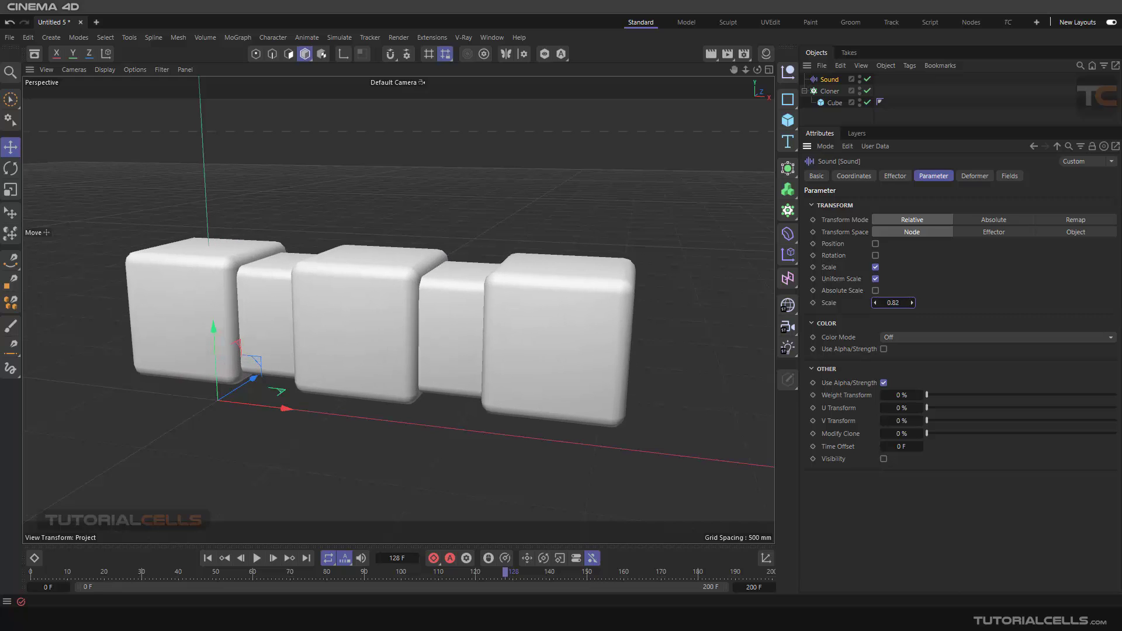
left_click(257, 558)
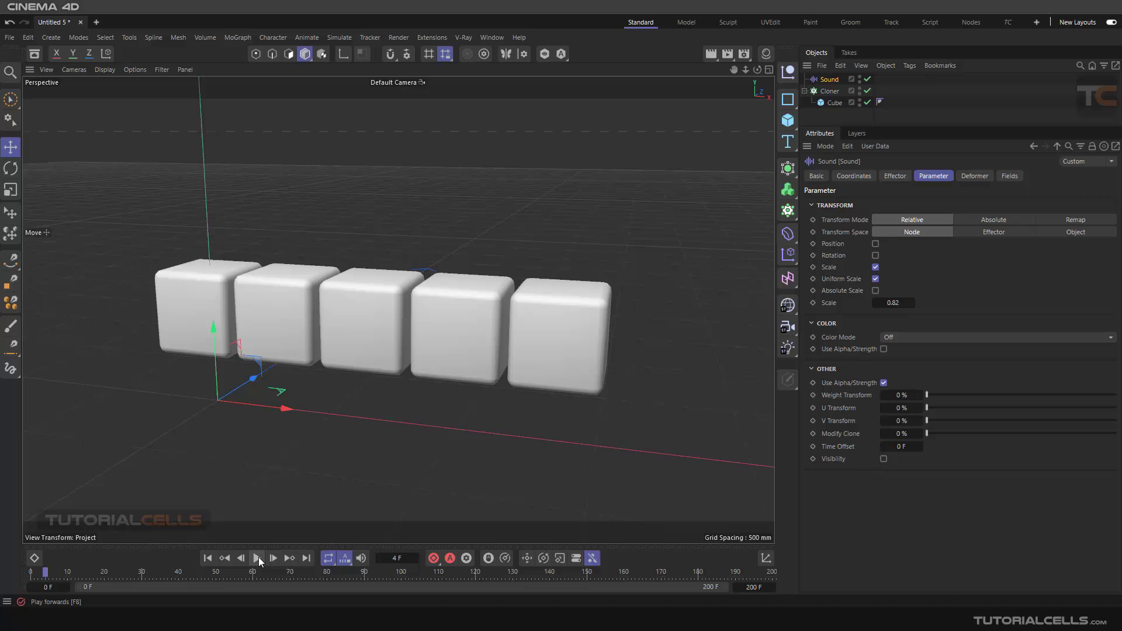
left_click(258, 557)
Show the Sound effector's spectrum, then play the animation to watch the five cubes swell with the music.
left_click(894, 176)
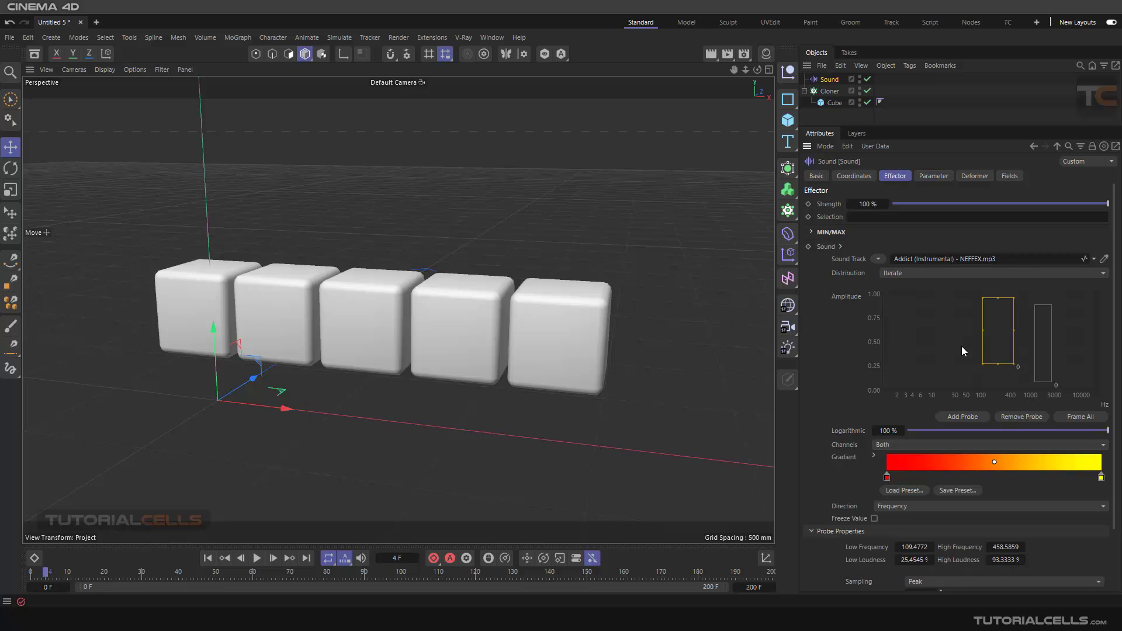
left_click(257, 558)
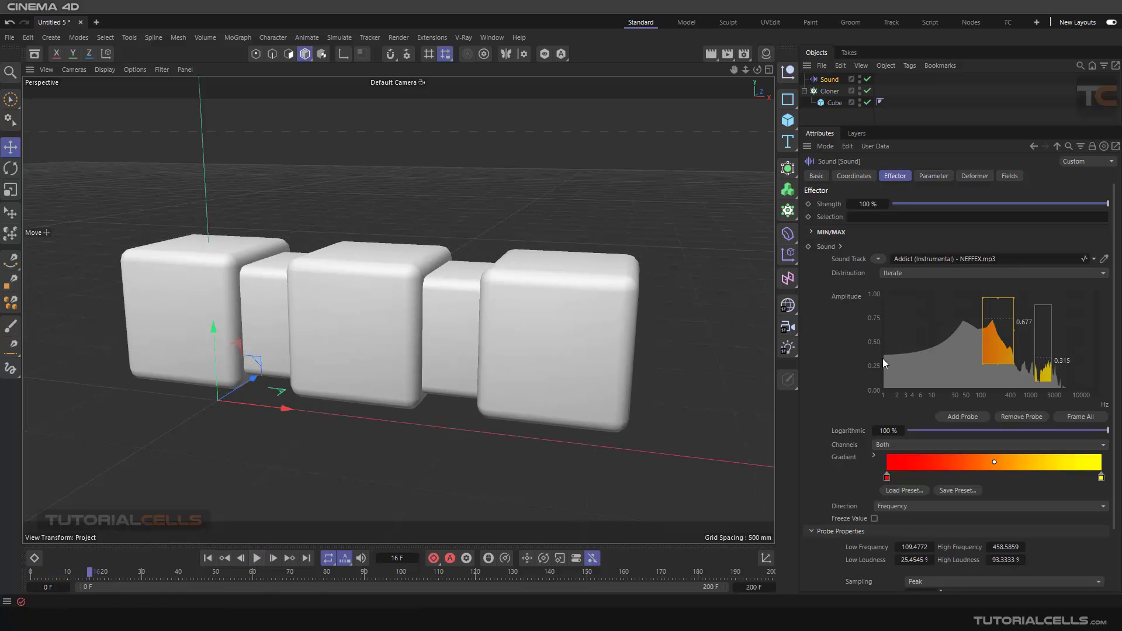